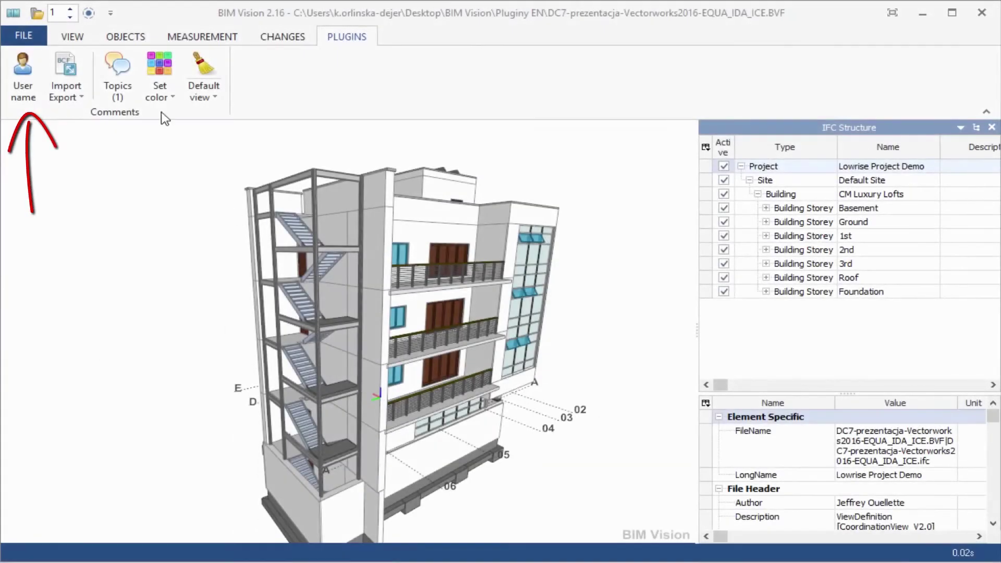
Enable Admin mode in the Change user name settings and confirm
left_click_drag(212, 232, 298, 254)
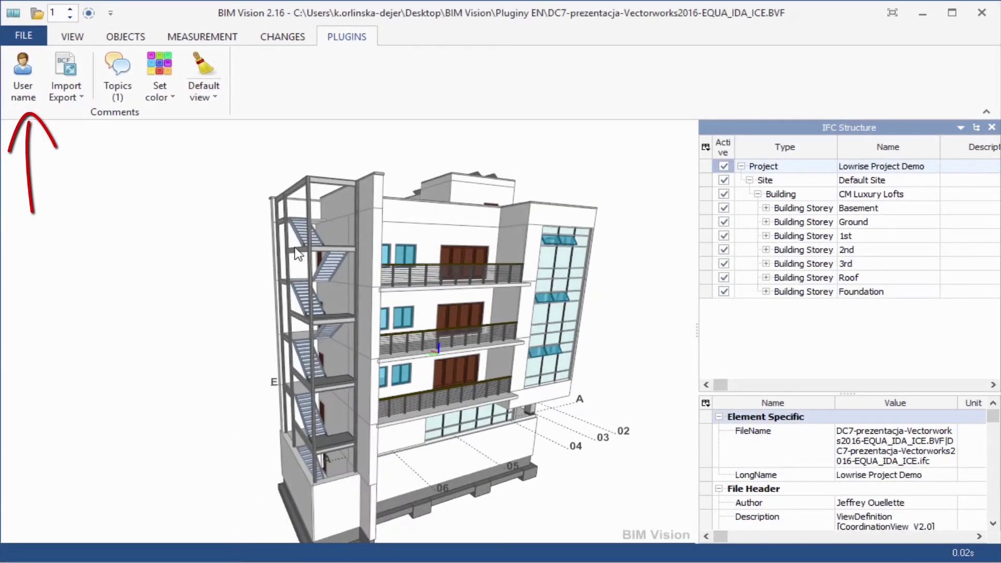
left_click(23, 80)
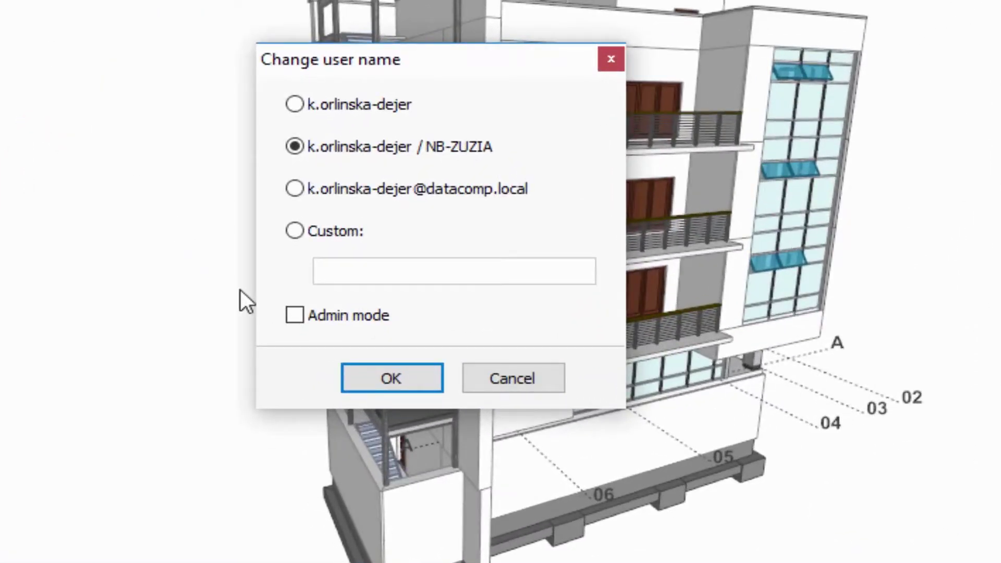
left_click(296, 315)
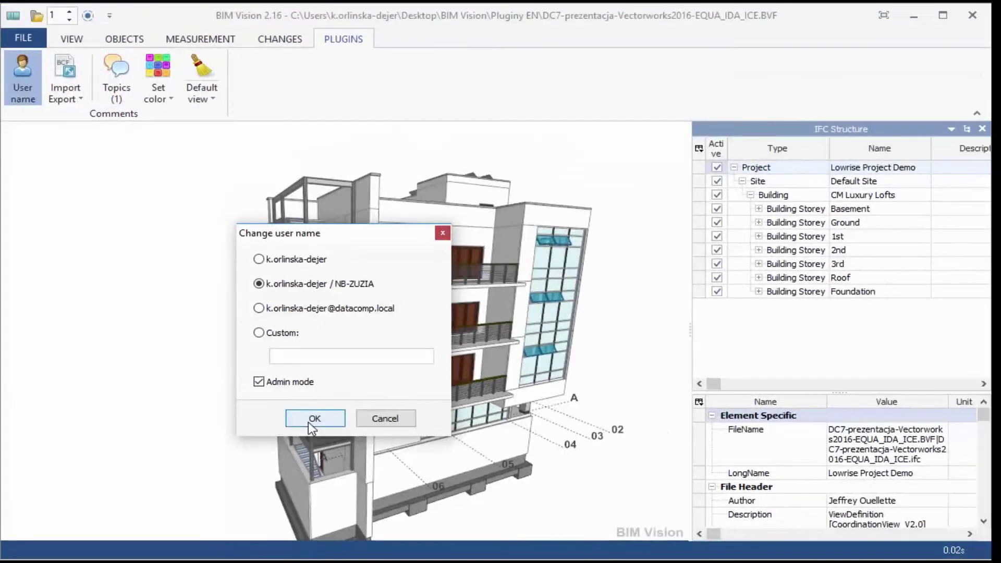
left_click(308, 421)
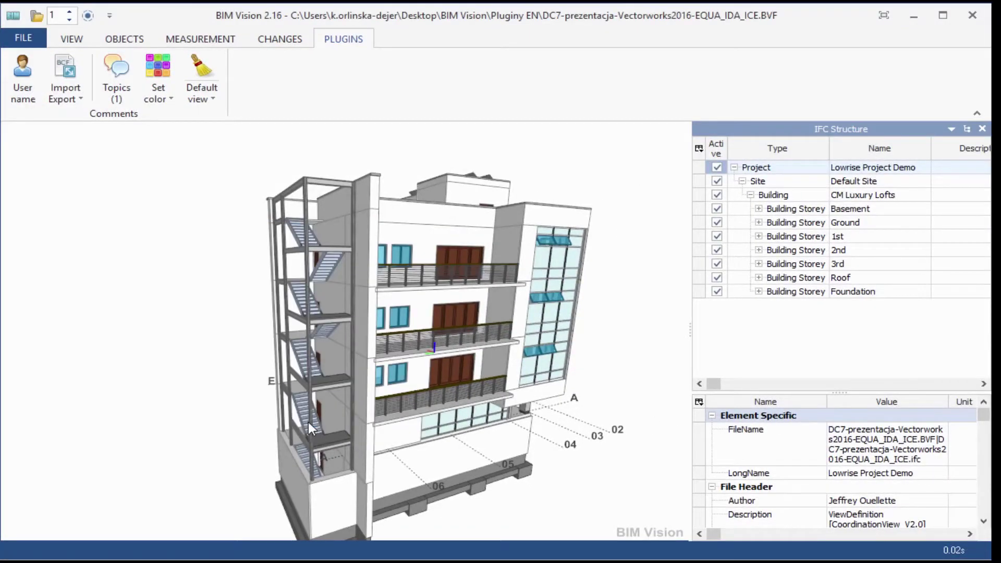
Open the BCF topics list and add a new topic
left_click(129, 98)
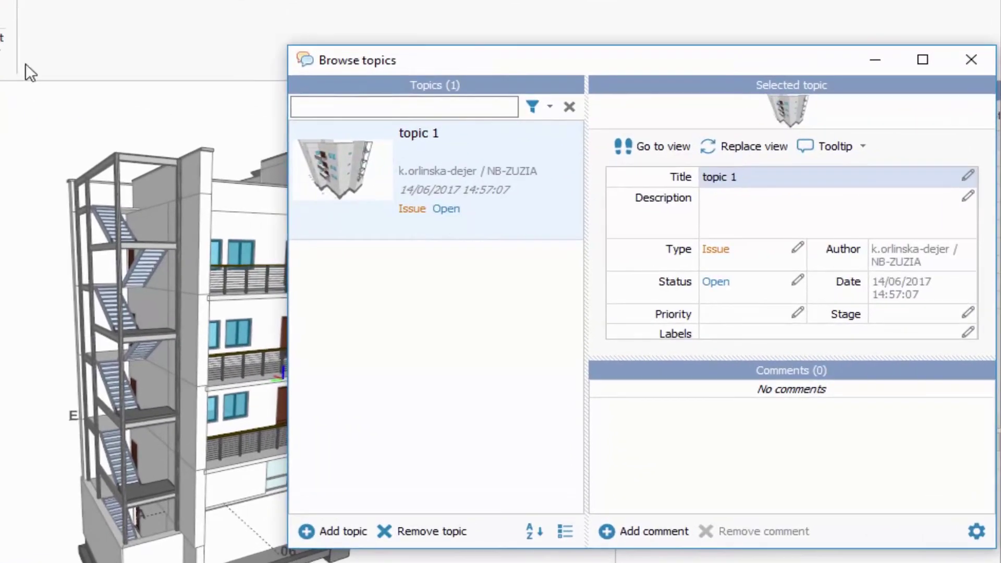
left_click(408, 113)
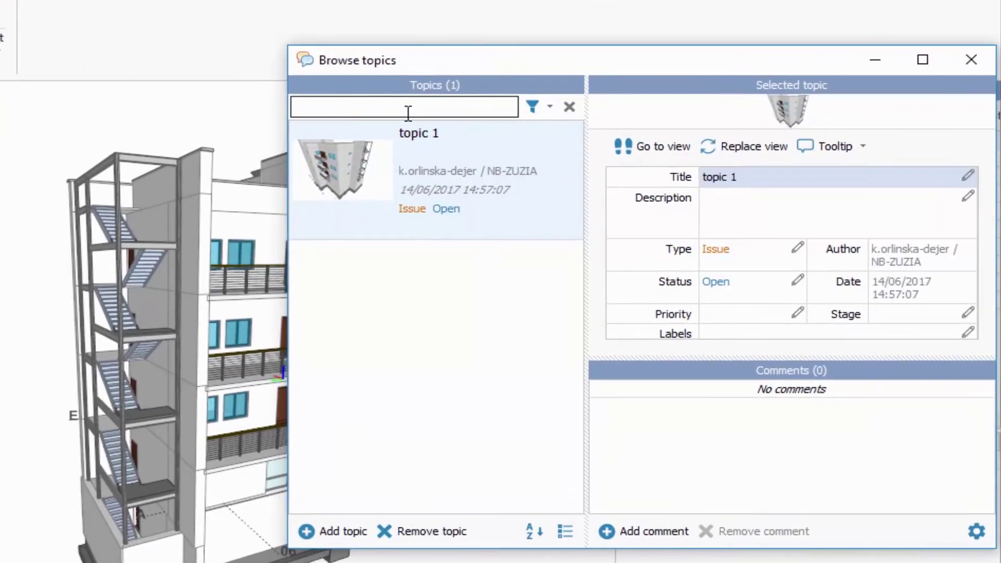
left_click(324, 543)
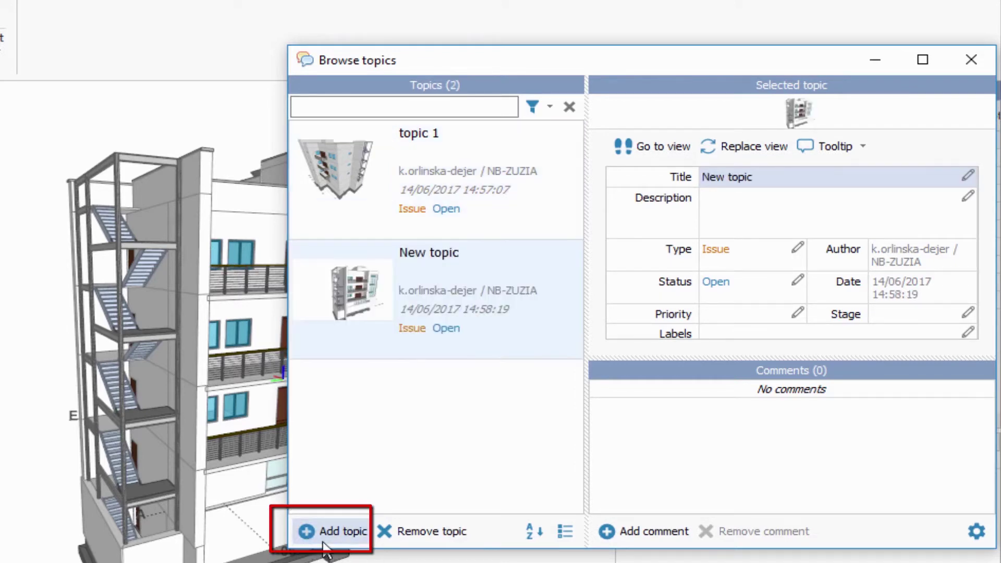
Title the new topic 'Topic 2' and fill its description with repeated a's
left_click(767, 178)
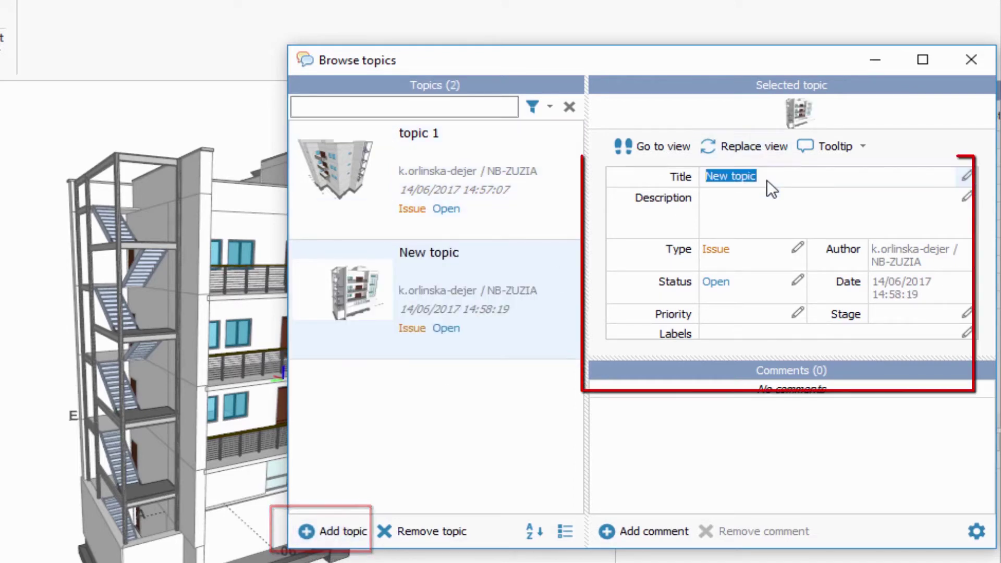
type("Topic 2")
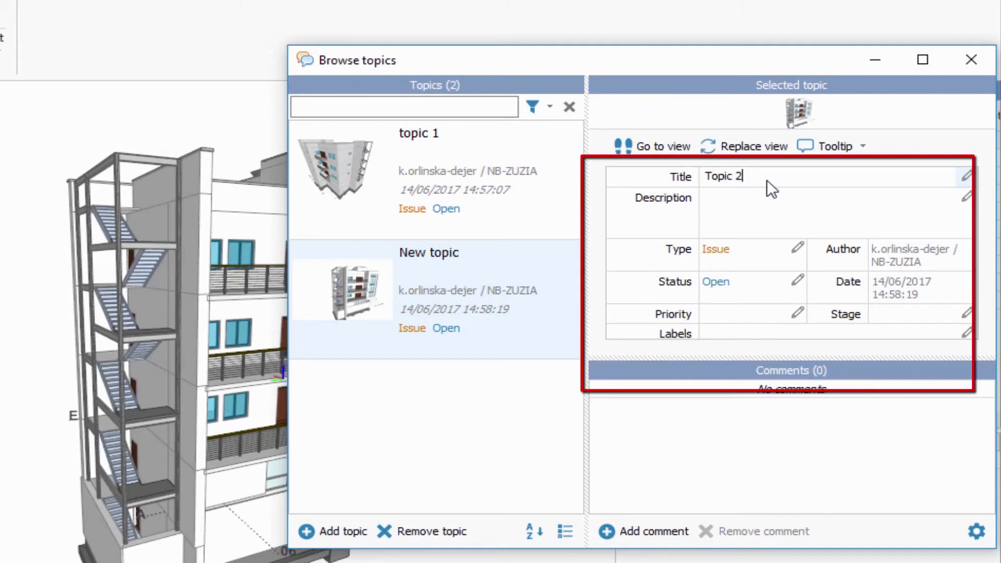
left_click(769, 206)
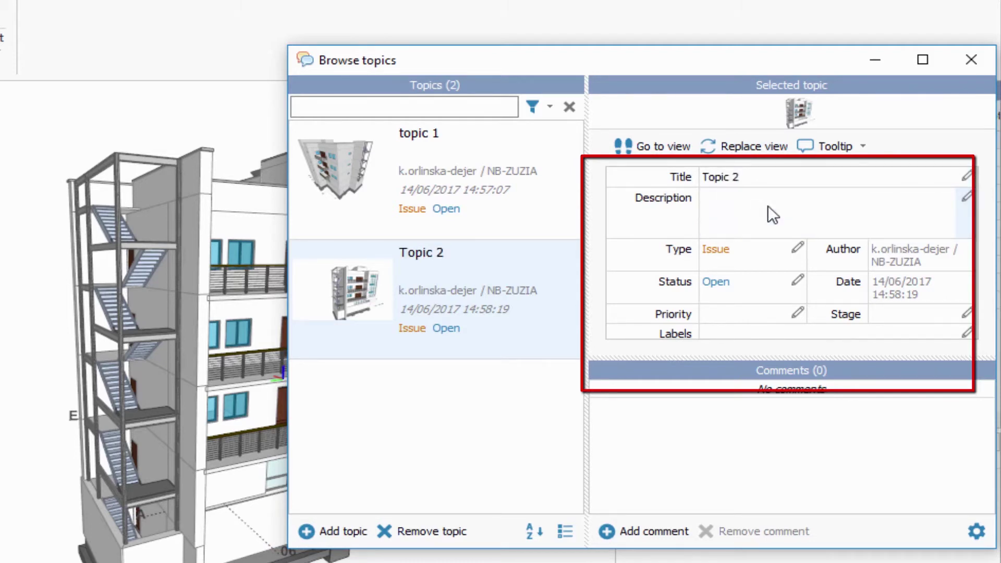
type("aaaaaaaaaaaaaaaaaaaaaaaaaaaa")
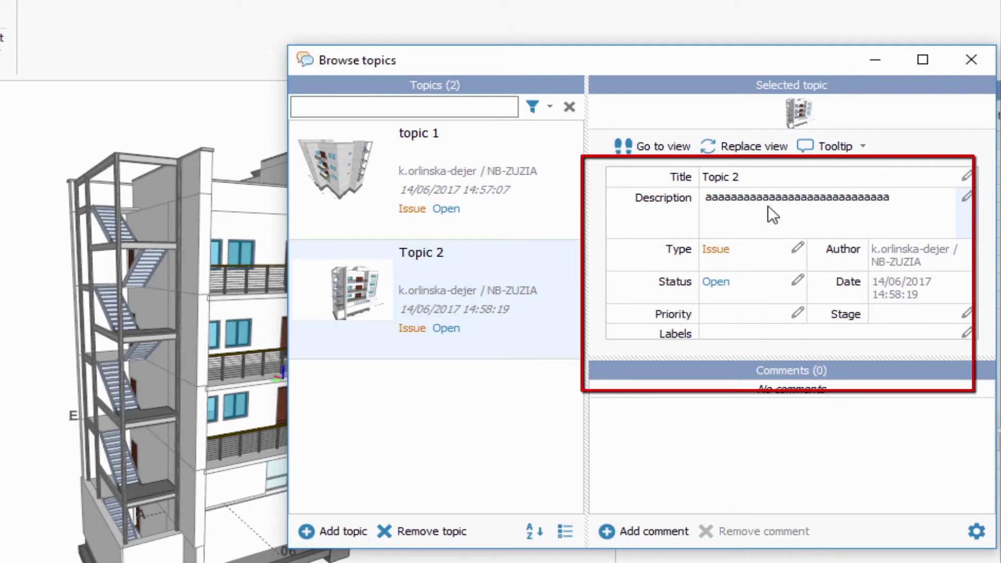
left_click(796, 246)
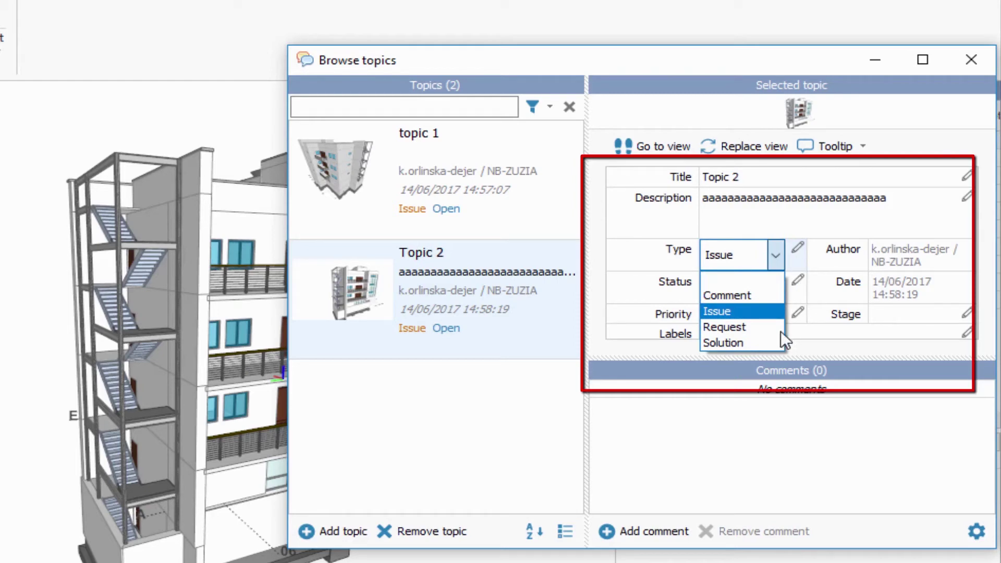
Set Topic 2 to type Request, status Open and Normal priority
left_click(765, 327)
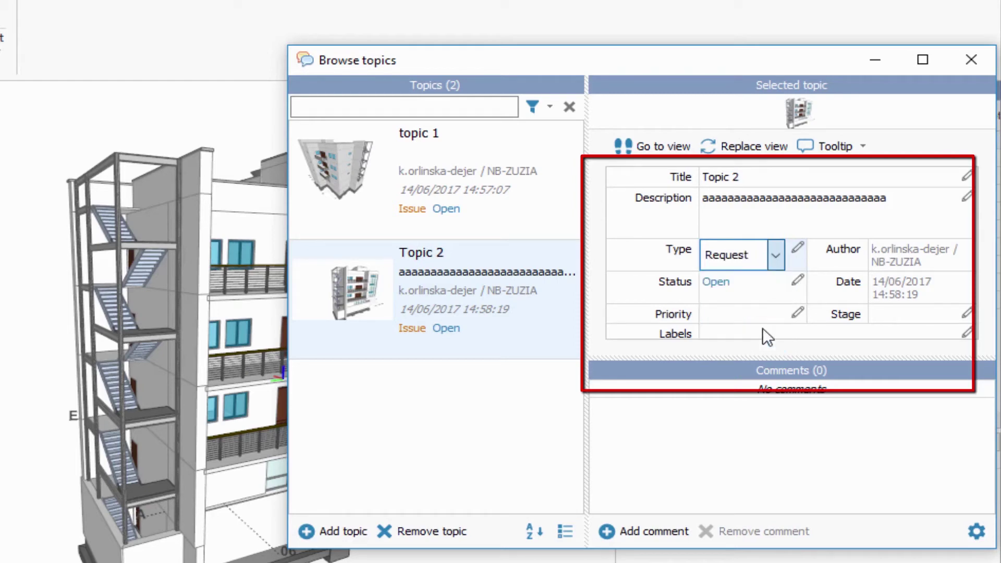
left_click(800, 279)
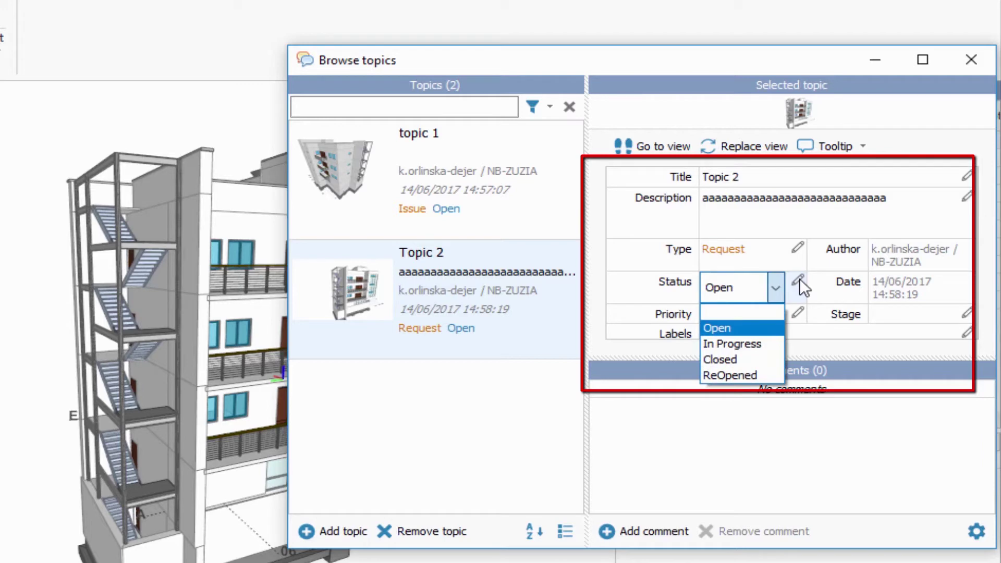
left_click(768, 327)
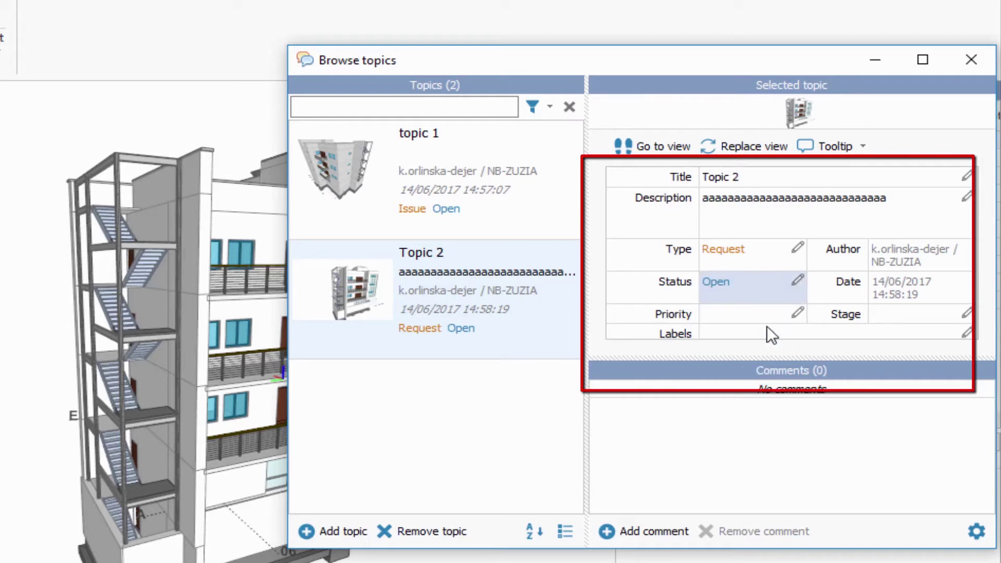
left_click(798, 313)
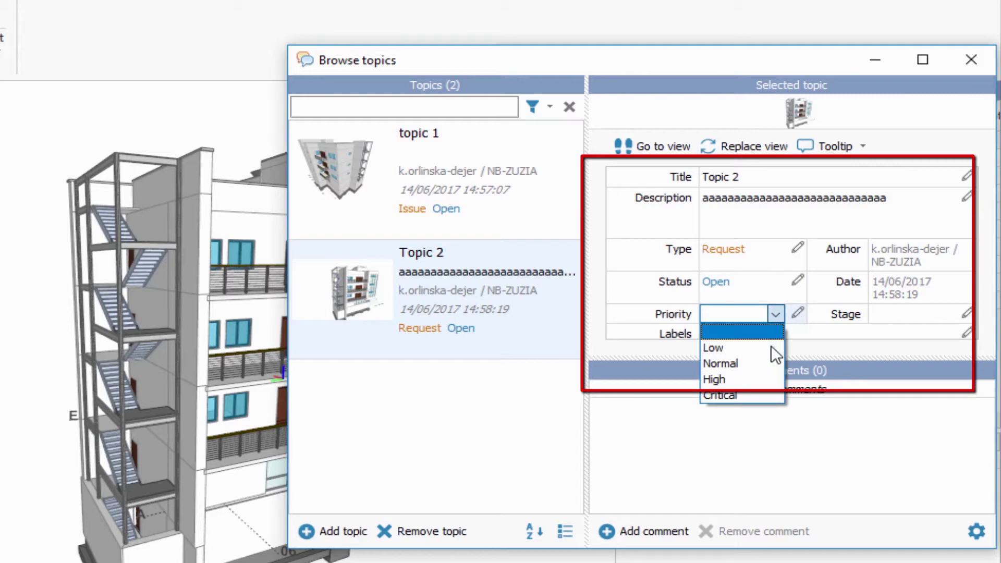
left_click(767, 365)
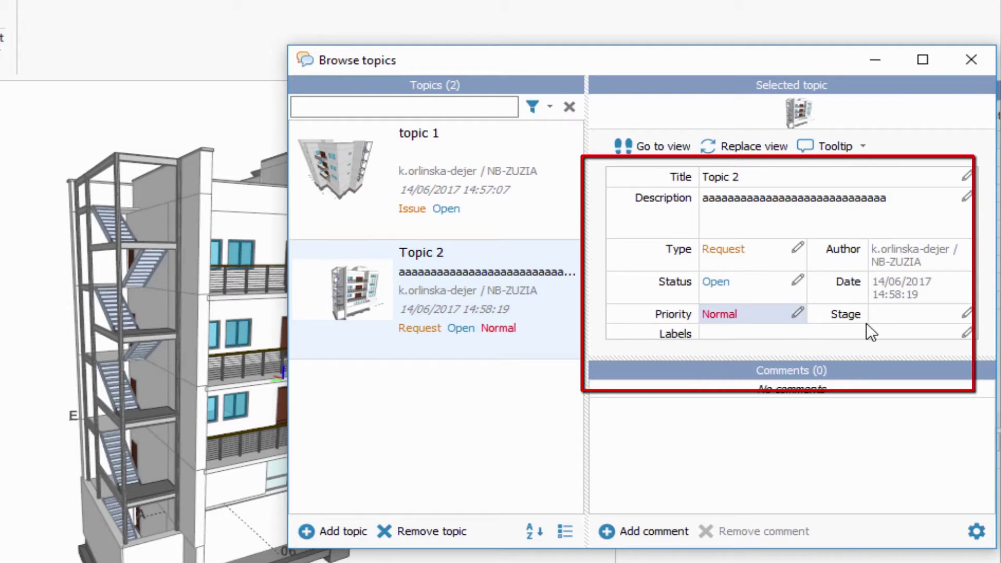
Give Topic 2 the Architecture and Structure labels and Construction Start stage
scroll(969, 335, "down", 1)
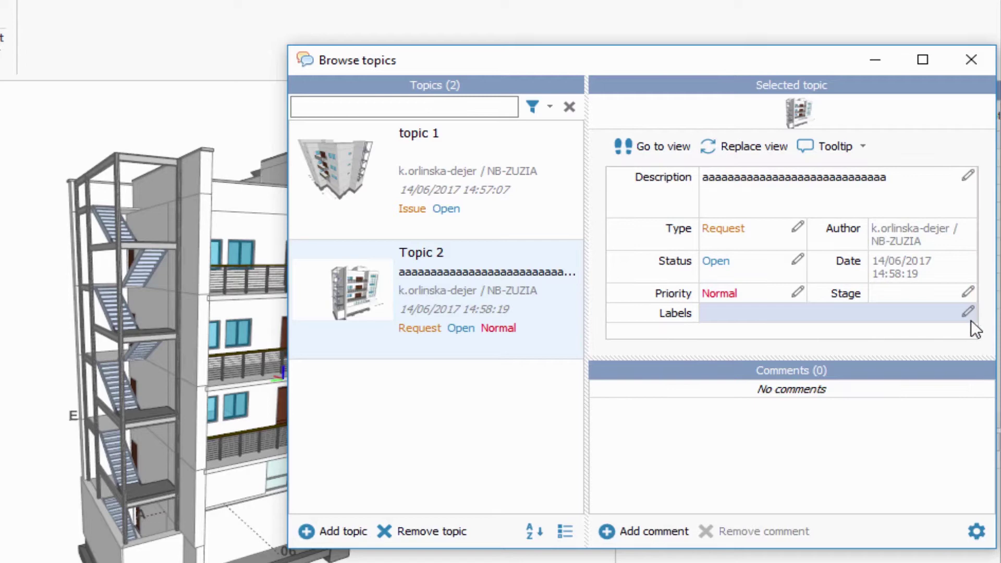
left_click(969, 314)
left_click(533, 220)
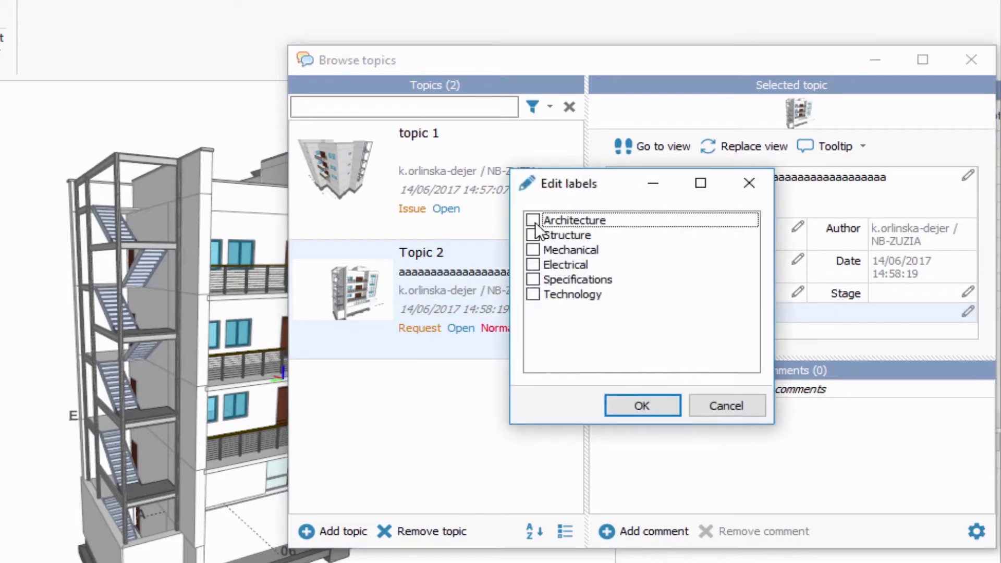
left_click(533, 235)
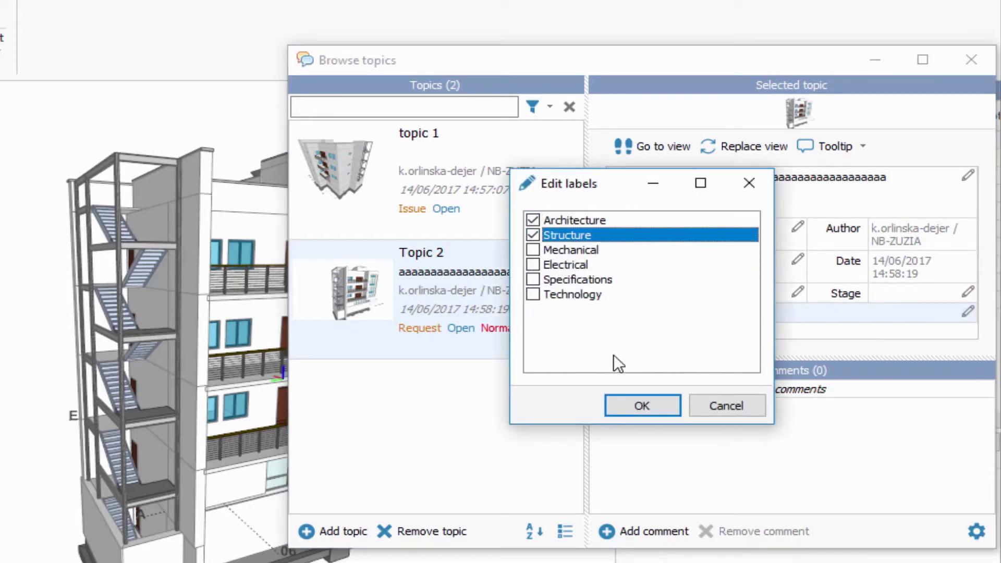
left_click(637, 409)
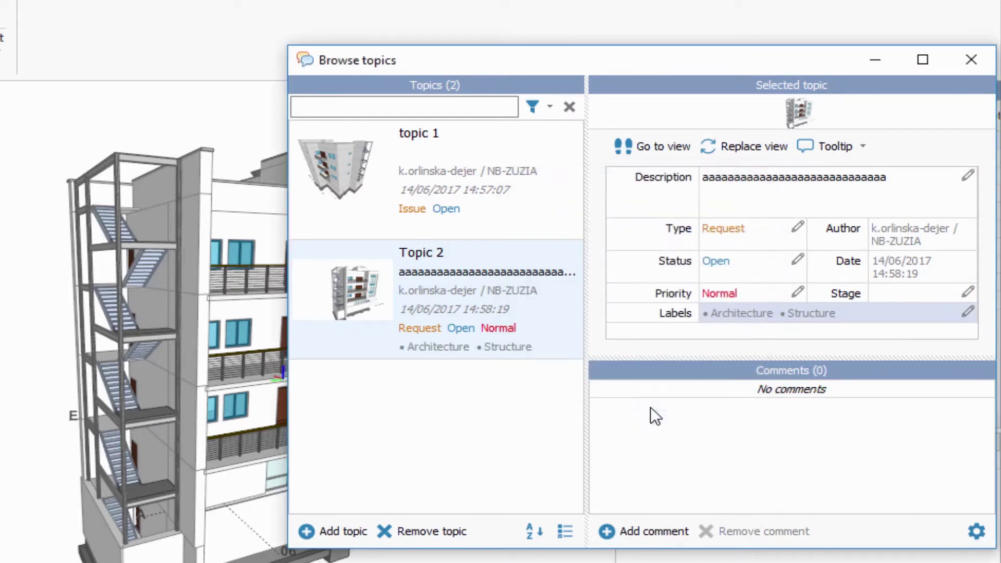
left_click(965, 292)
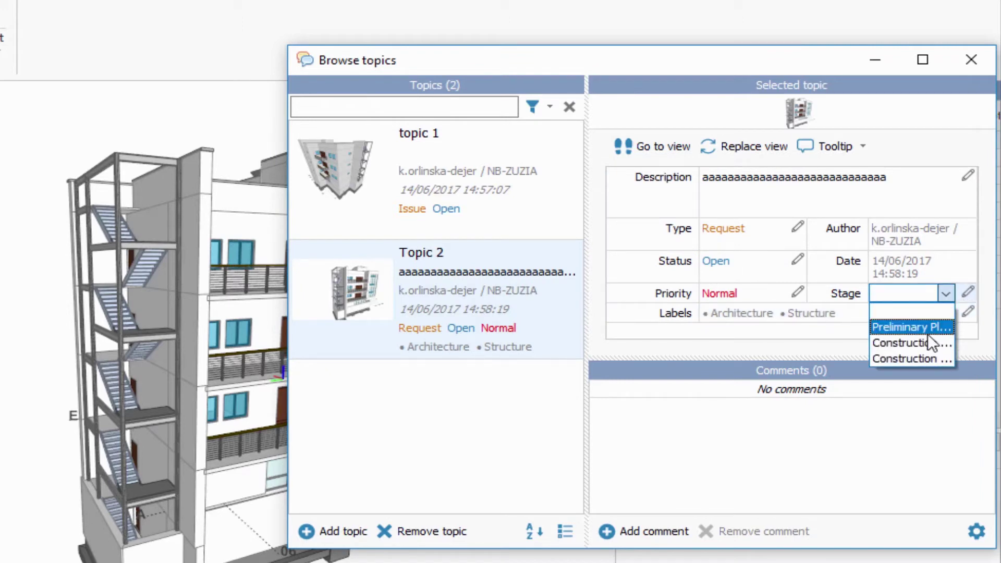
left_click(923, 342)
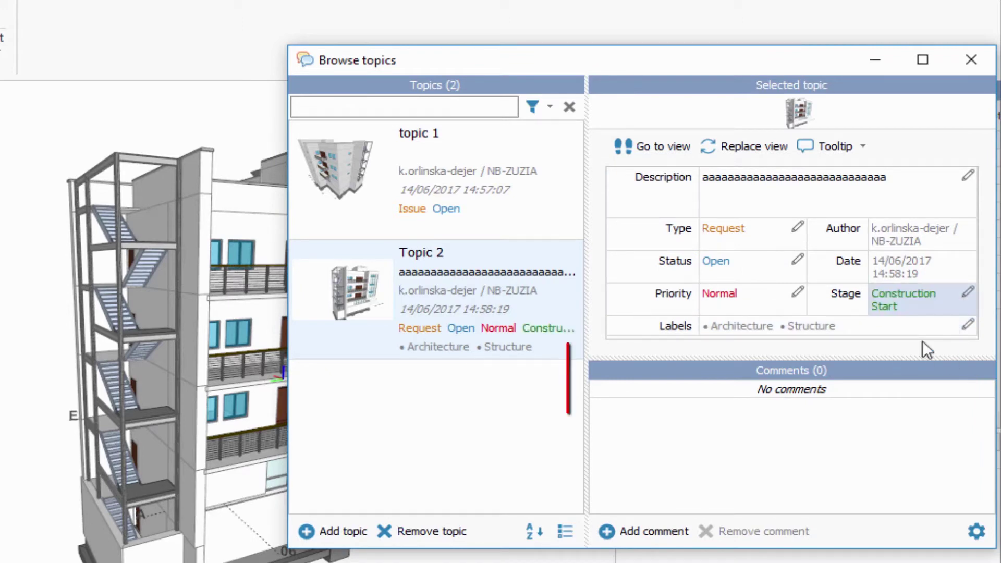
Add a comment to Topic 2 whose text is a run of a's
left_click(658, 533)
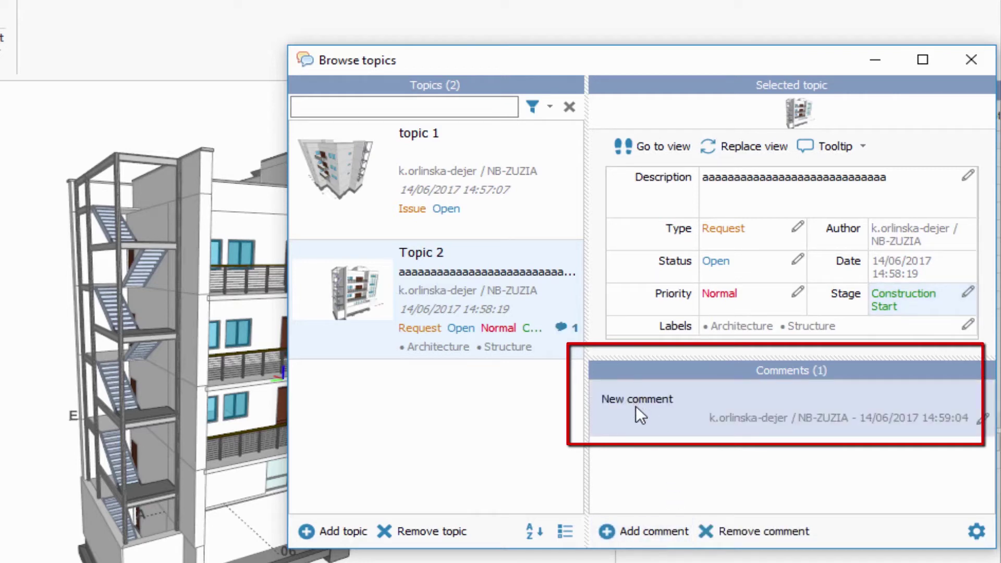
double_click(619, 399)
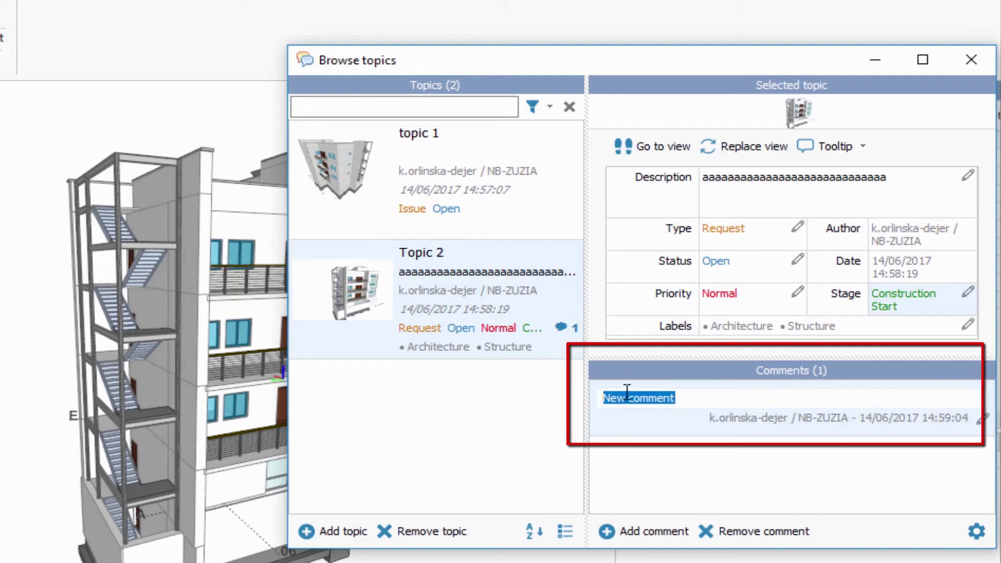
type("aaaaaaaaaaaaaaaaaaaaaaaaaaa")
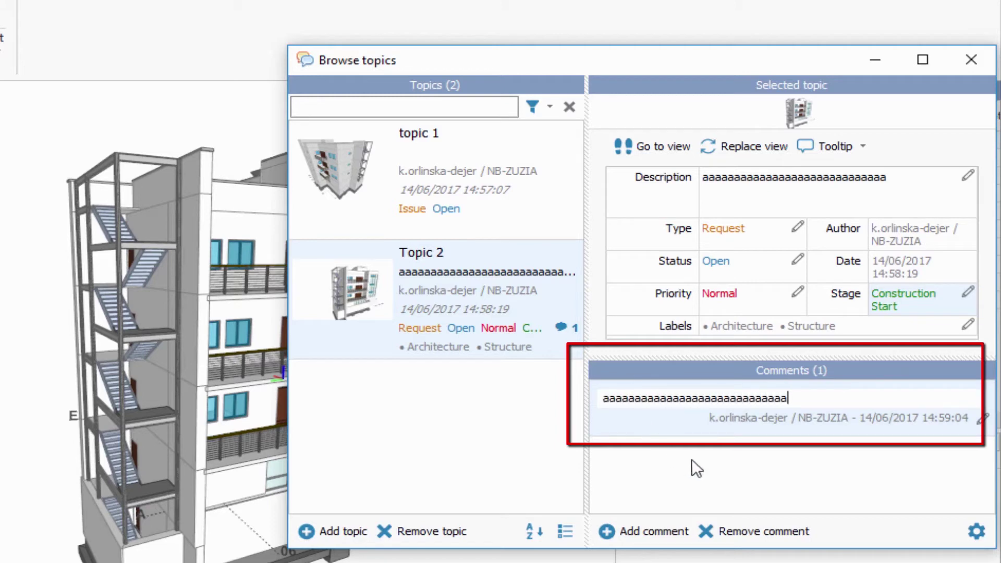
key("Return")
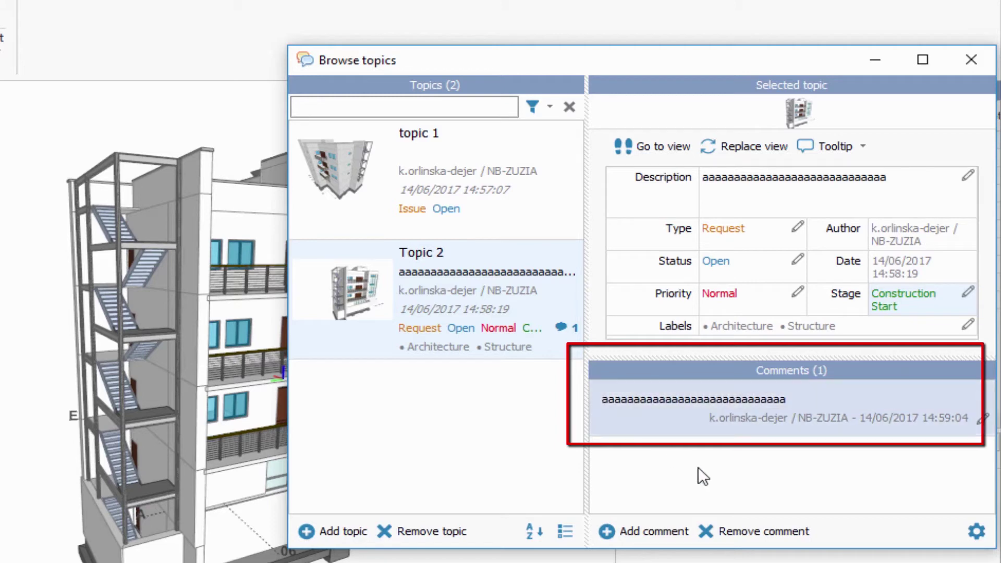
Manually place Topic 2's tooltip on top of the stair tower
left_click(863, 148)
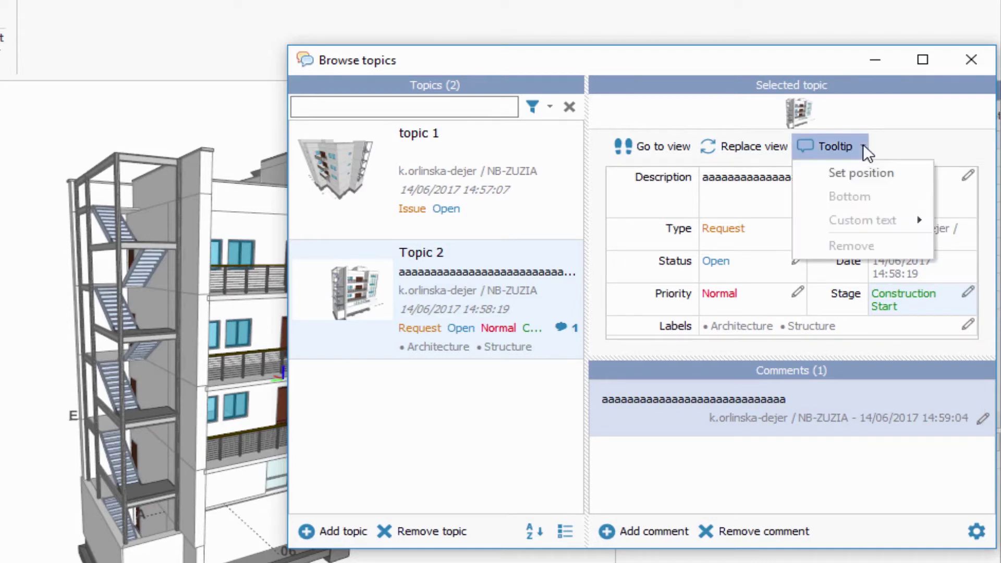
left_click(866, 174)
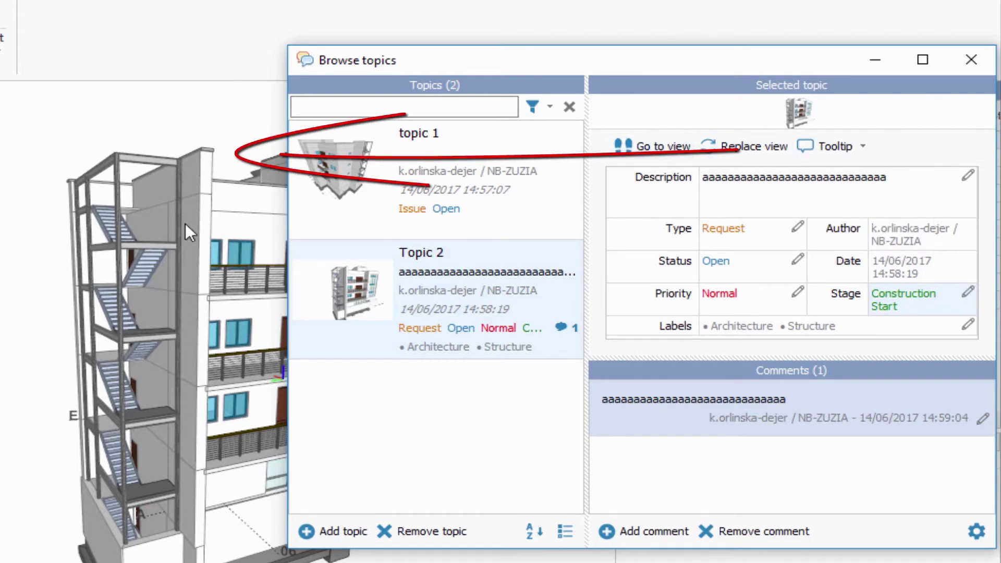
left_click(196, 170)
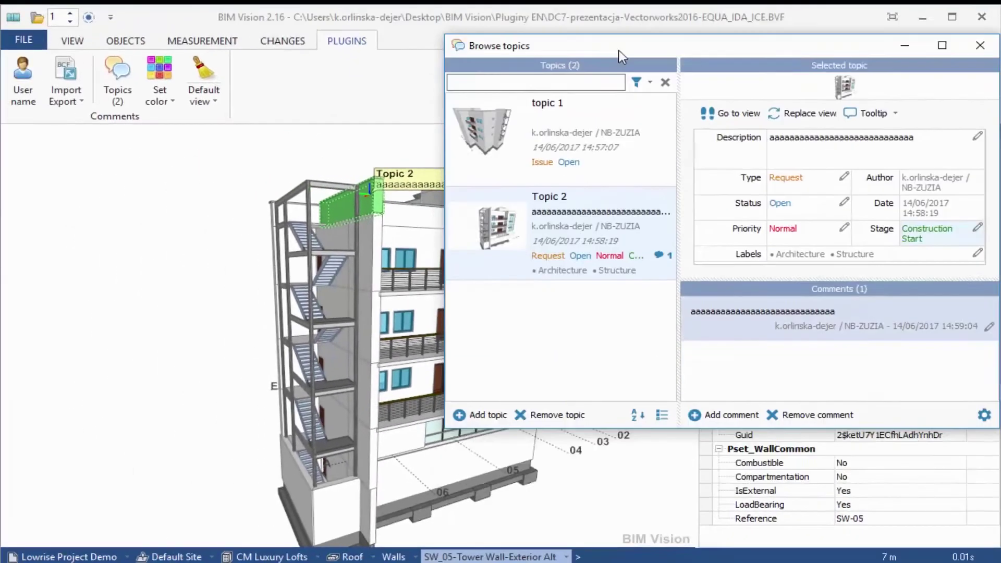
Adjust the 3D viewpoint and request replacing Topic 2's saved view with it
scroll(201, 270, "down", 2)
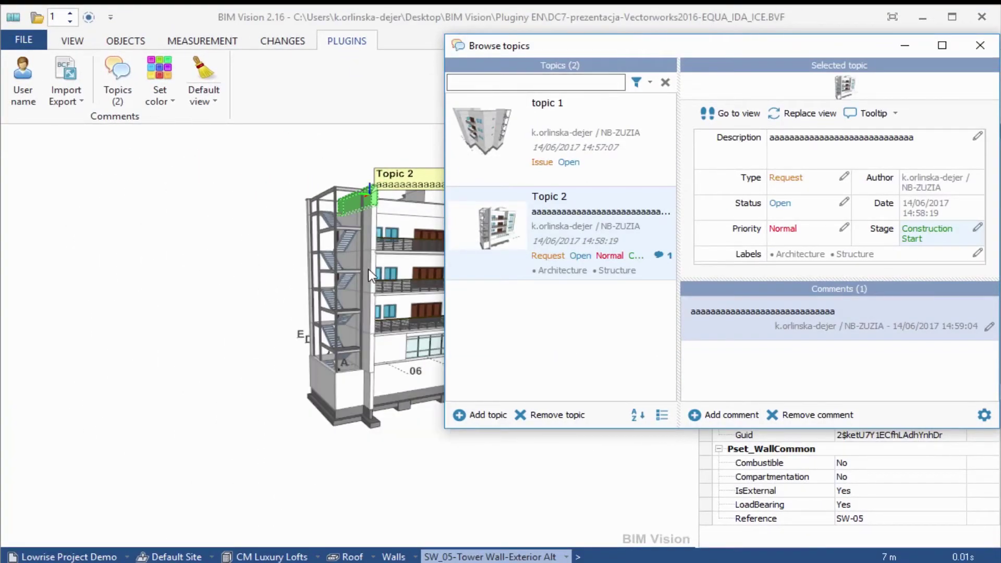
left_click_drag(400, 273, 240, 340)
scroll(240, 339, "up", 2)
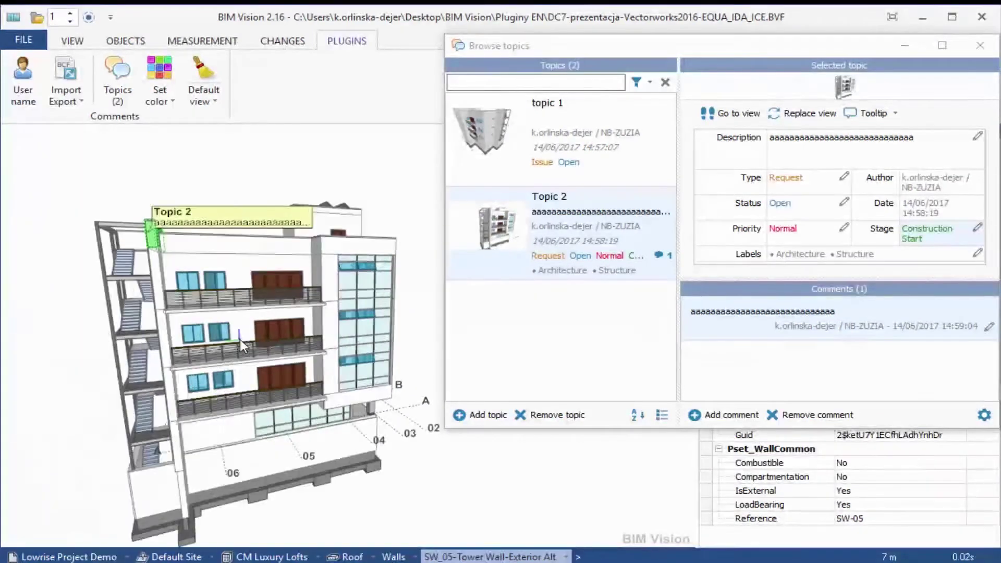
left_click(818, 121)
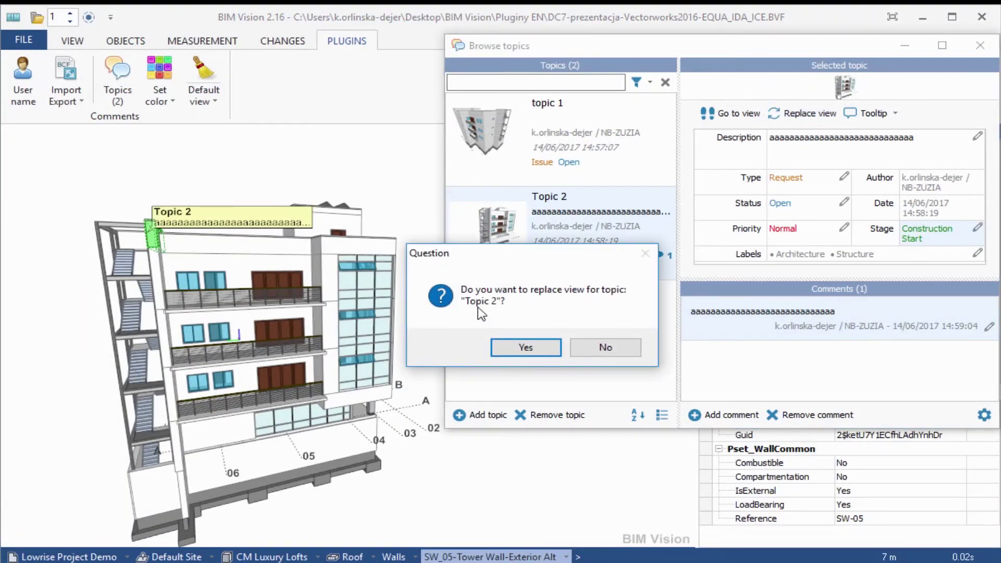
Confirm replacing Topic 2's view, then return the model to topic 1's viewpoint
left_click(519, 347)
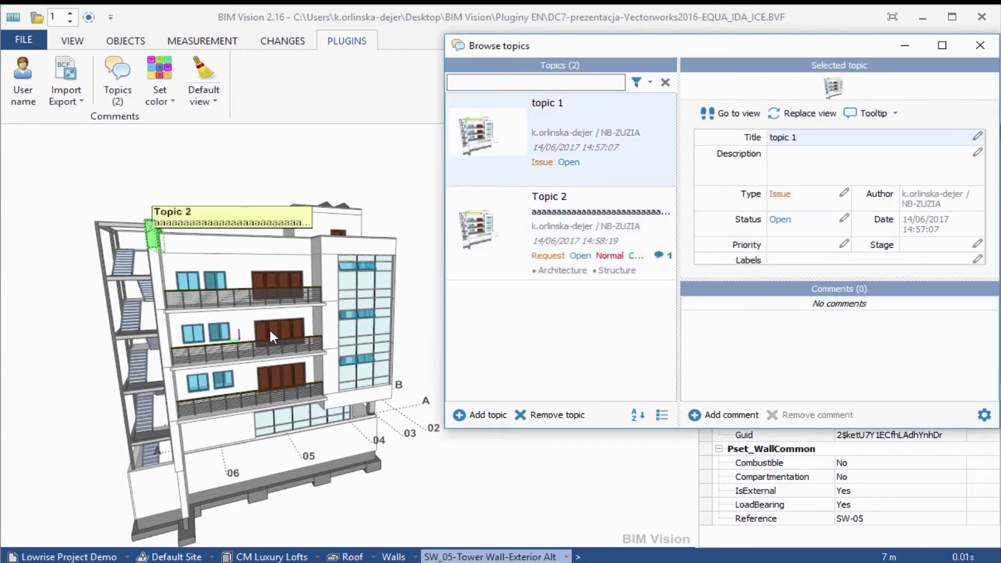
left_click_drag(270, 328, 276, 415)
left_click_drag(183, 377, 403, 291)
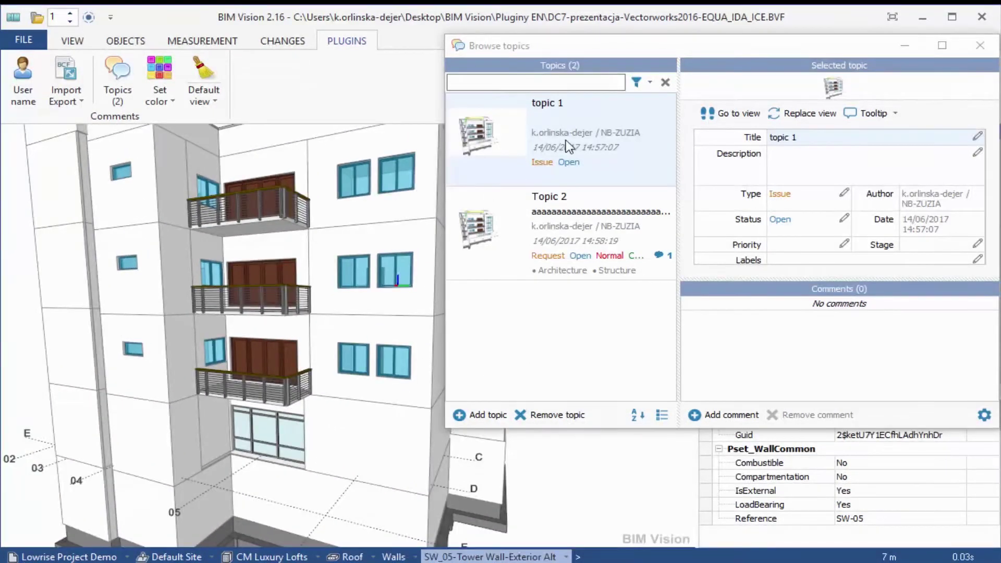
left_click(745, 118)
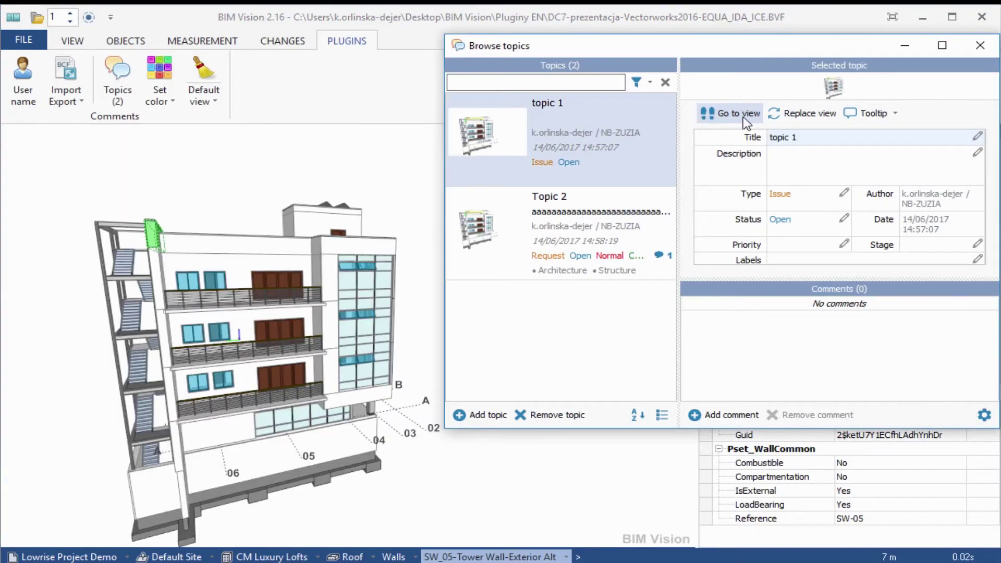
left_click_drag(203, 314, 240, 326)
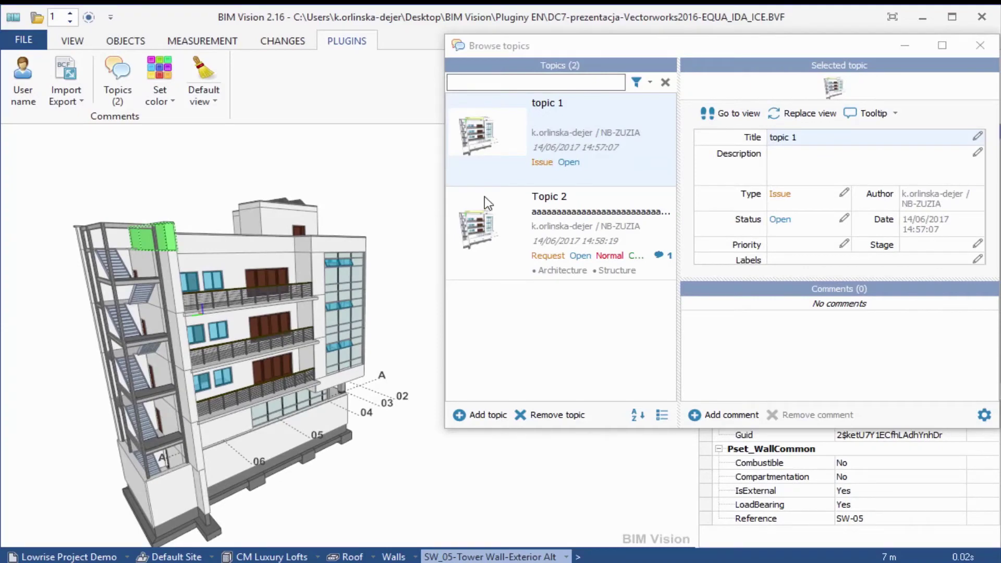
Filter topics by '2', delete Topic 2, then clear the search filter
left_click(651, 79)
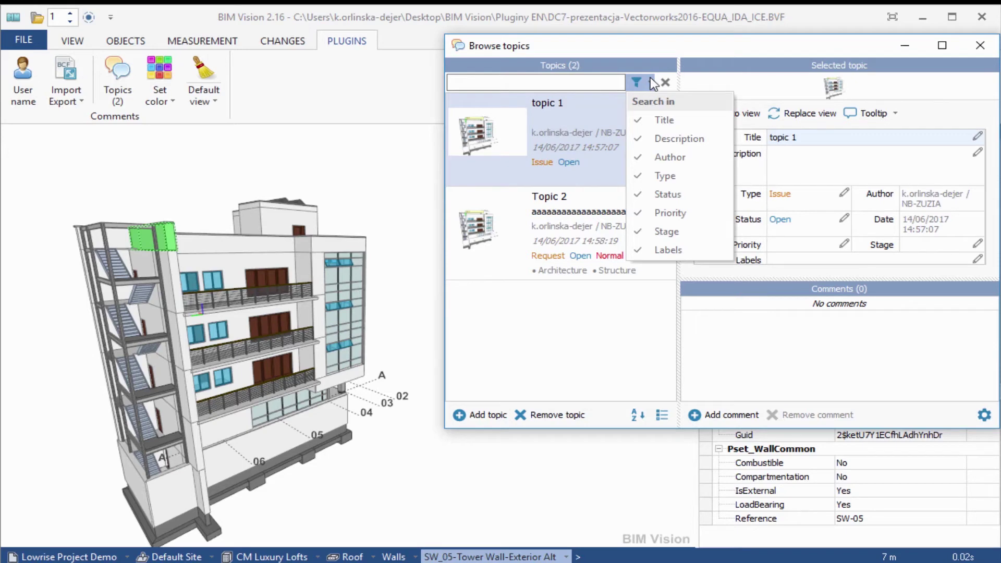
left_click(578, 84)
left_click(578, 84)
type("2")
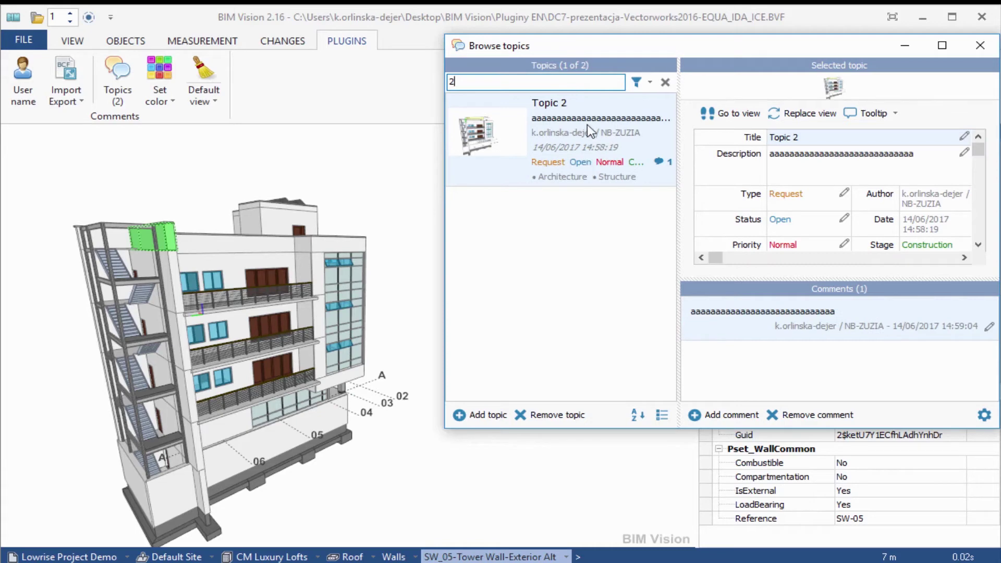
left_click(595, 123)
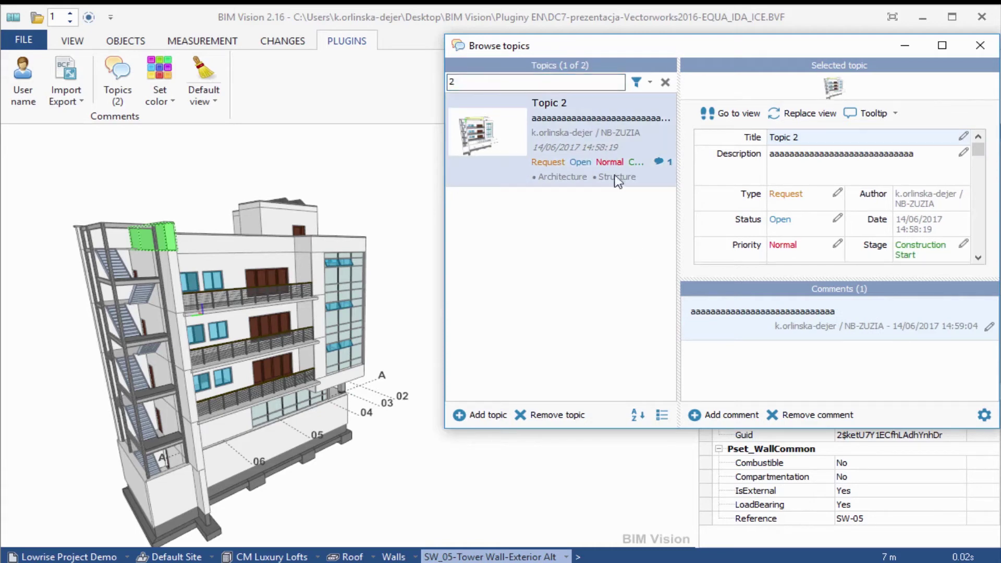
left_click(561, 416)
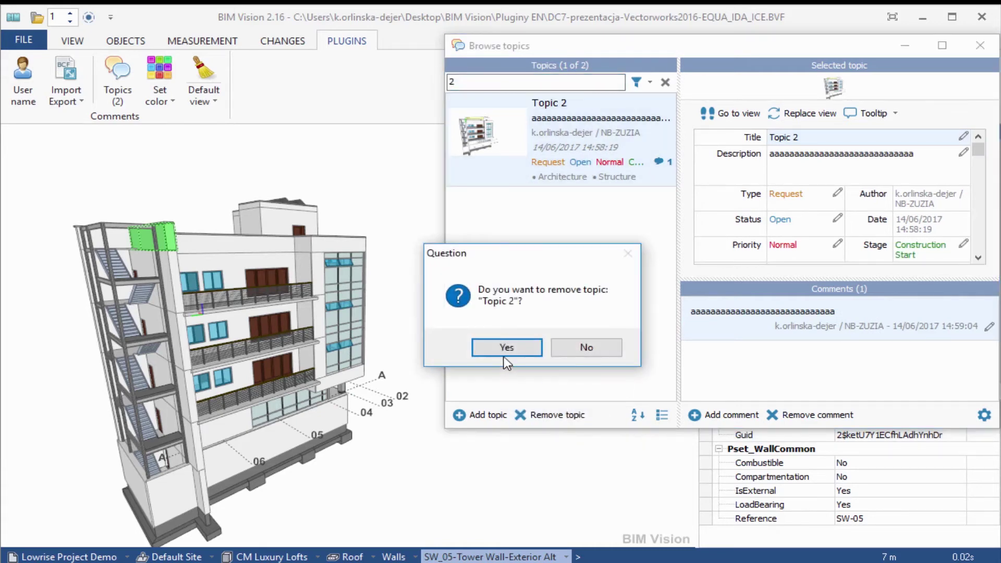
left_click(501, 349)
left_click(617, 84)
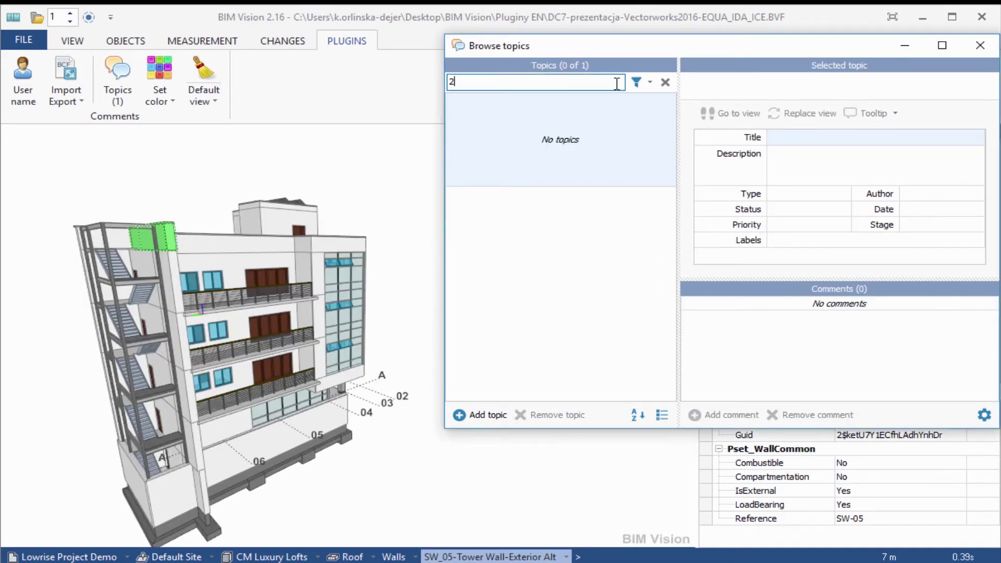
key("BackSpace")
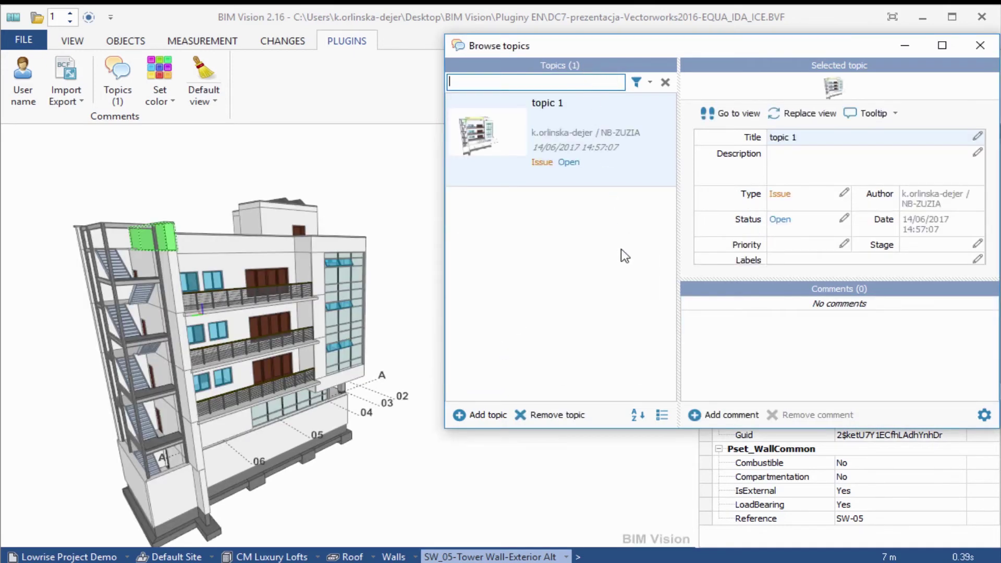
Check the per-topic display options, then bring up the Sort by options
left_click(661, 418)
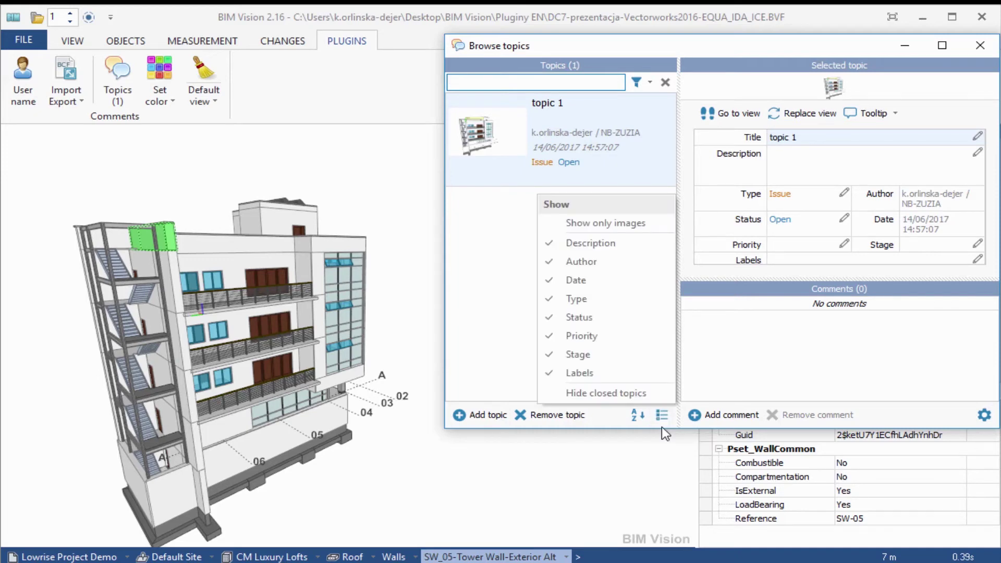
left_click(643, 419)
left_click(643, 419)
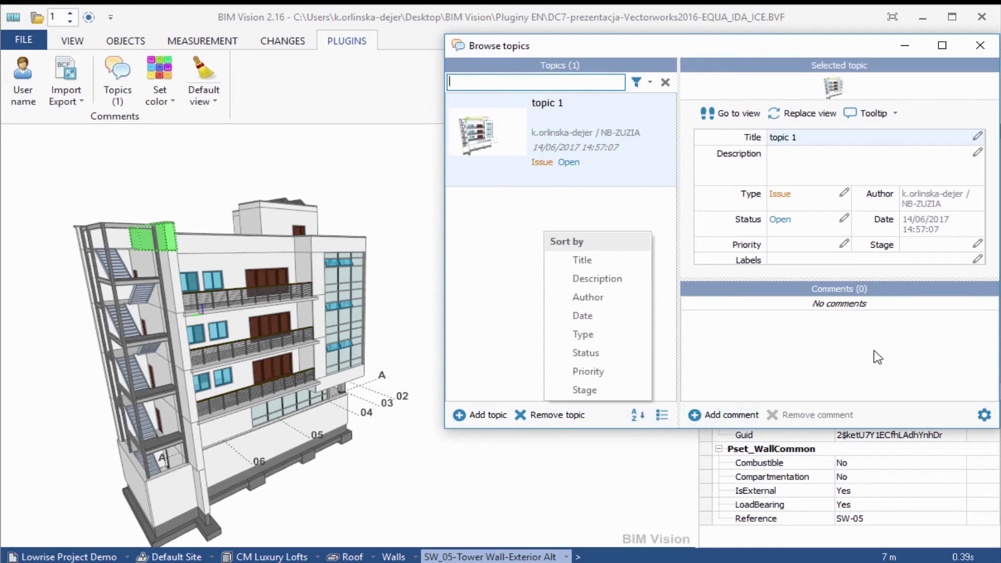
Add a custom 'Priority' option after Low and verify it in the priority choices
left_click(984, 415)
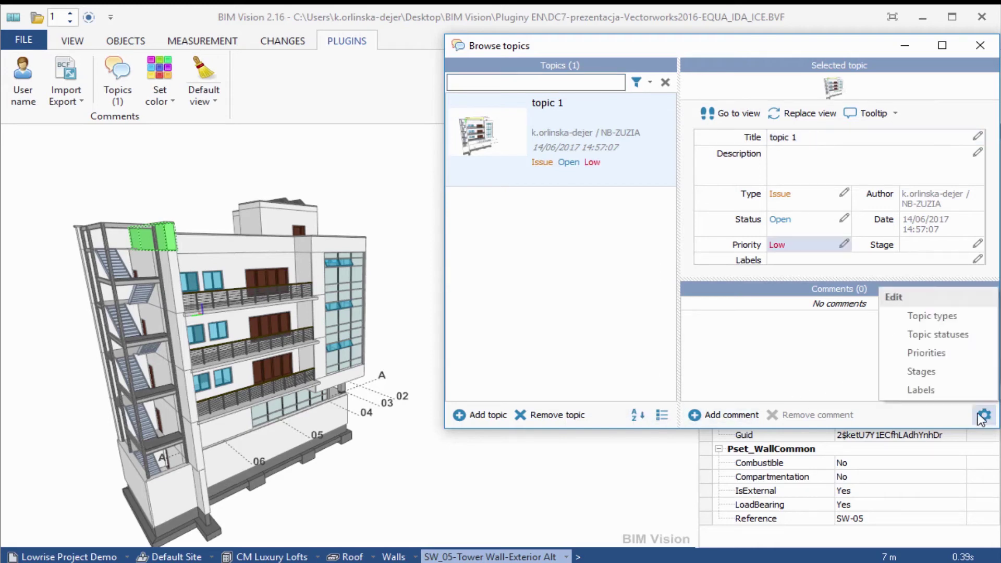
left_click(933, 357)
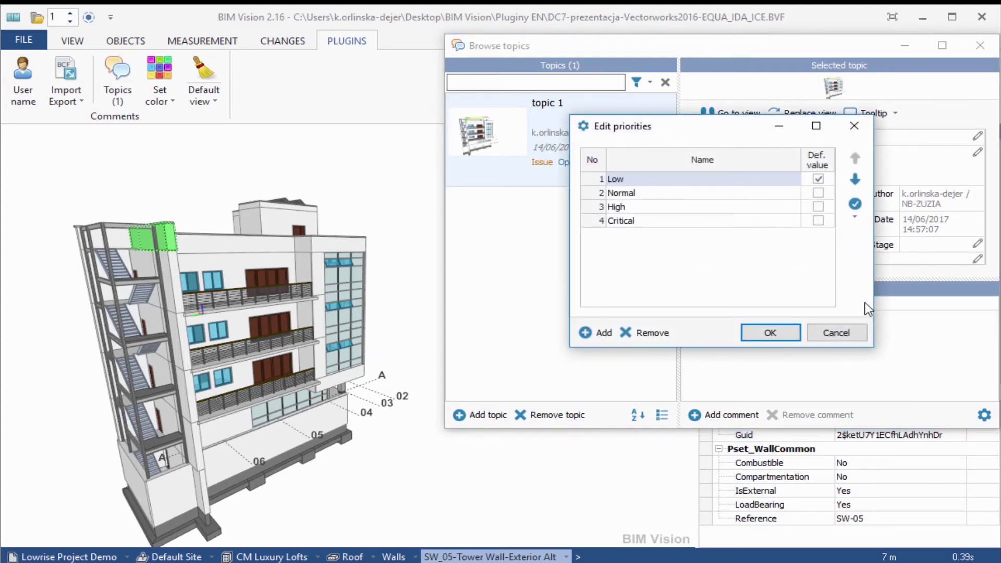
left_click(596, 334)
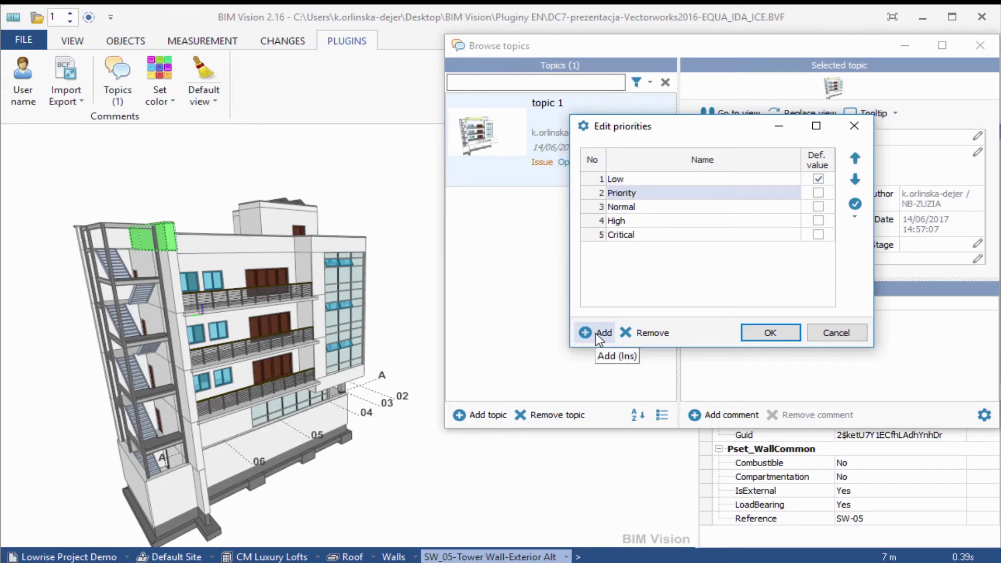
left_click(770, 332)
left_click(844, 244)
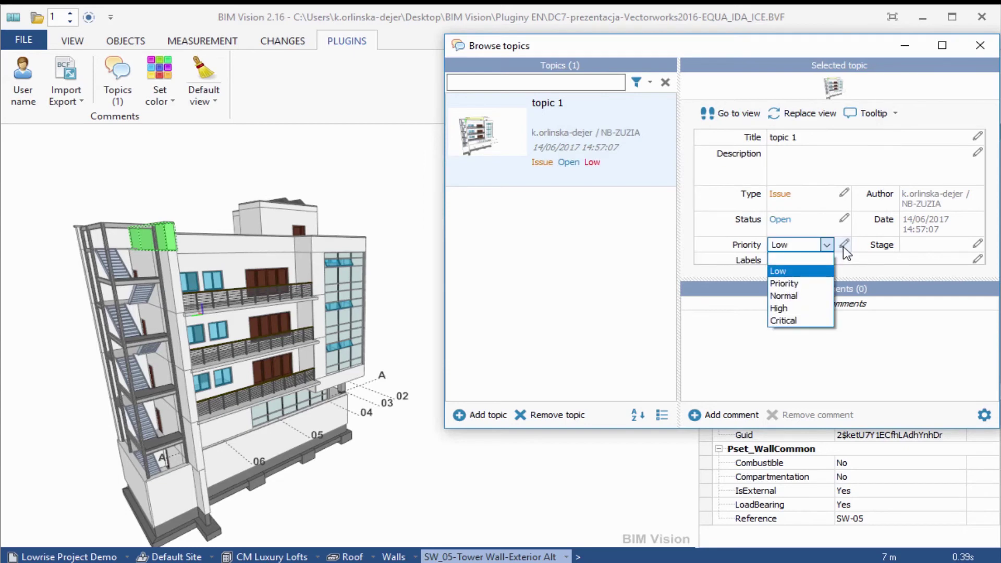
left_click(985, 415)
left_click(949, 408)
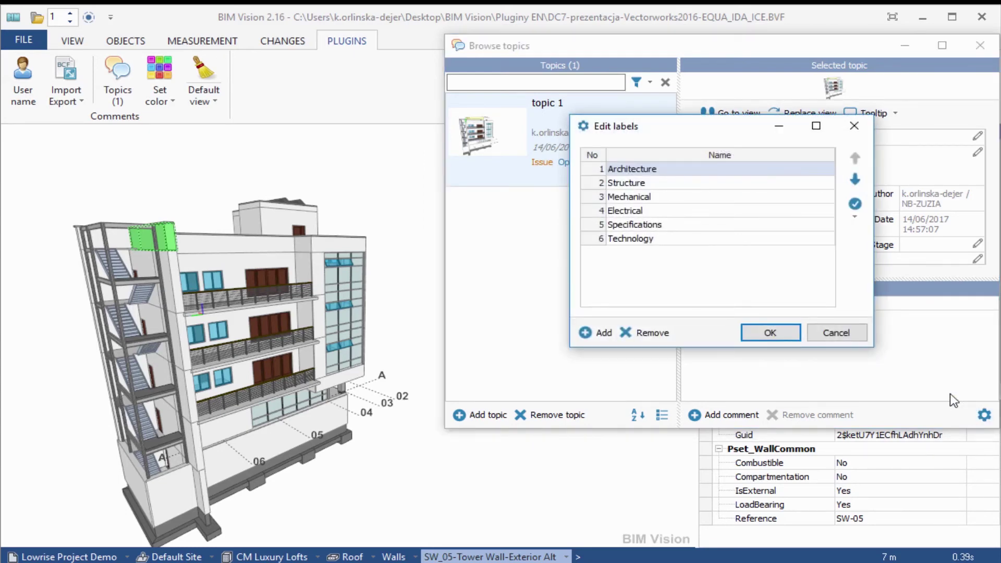
Add a 'Cordination' label as the second label option and save the list
left_click(601, 334)
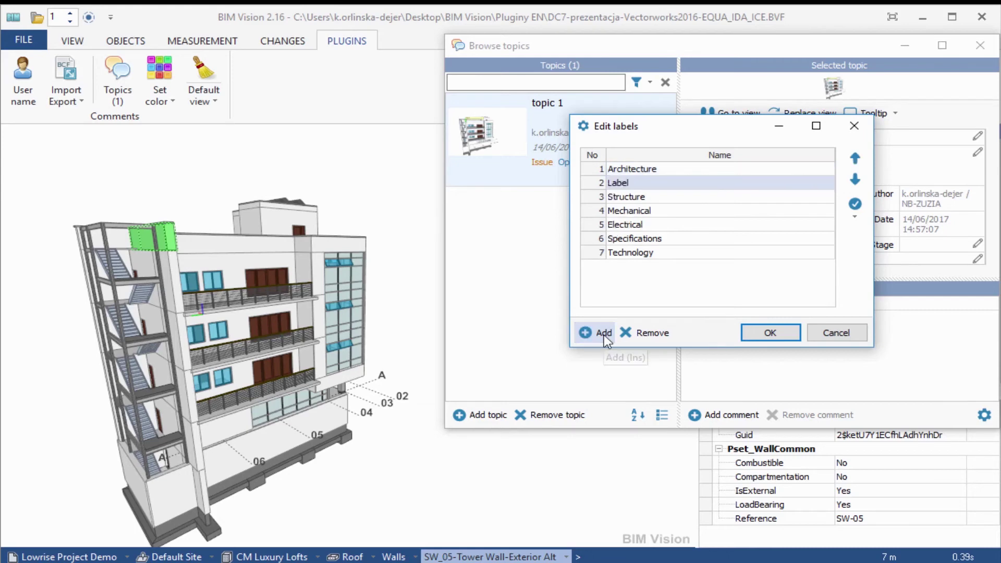
left_click(714, 182)
type("Cordination")
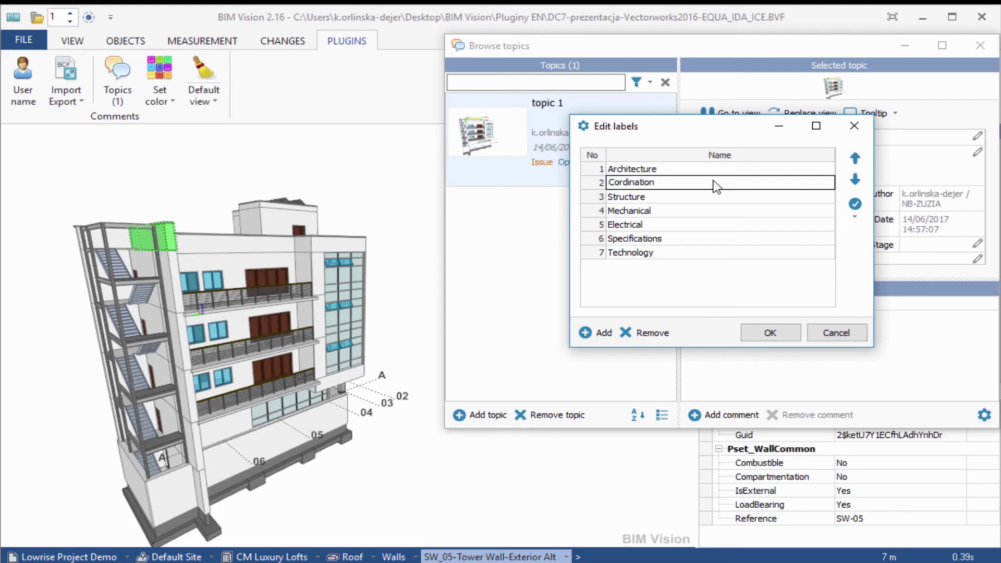
left_click(762, 335)
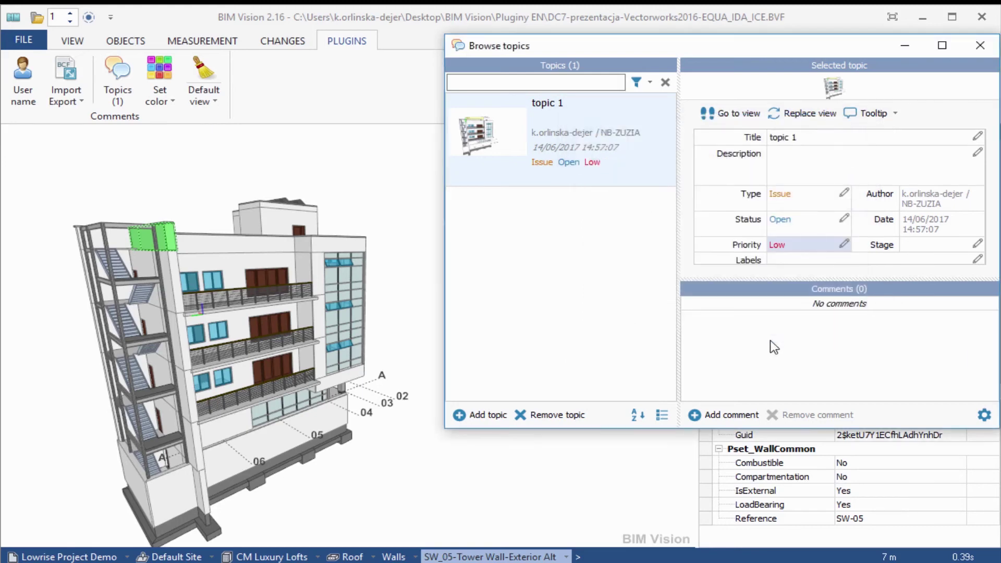
Check topic 1's label choices without assigning one, then close Browse topics
scroll(855, 268, "down", 1)
left_click(978, 244)
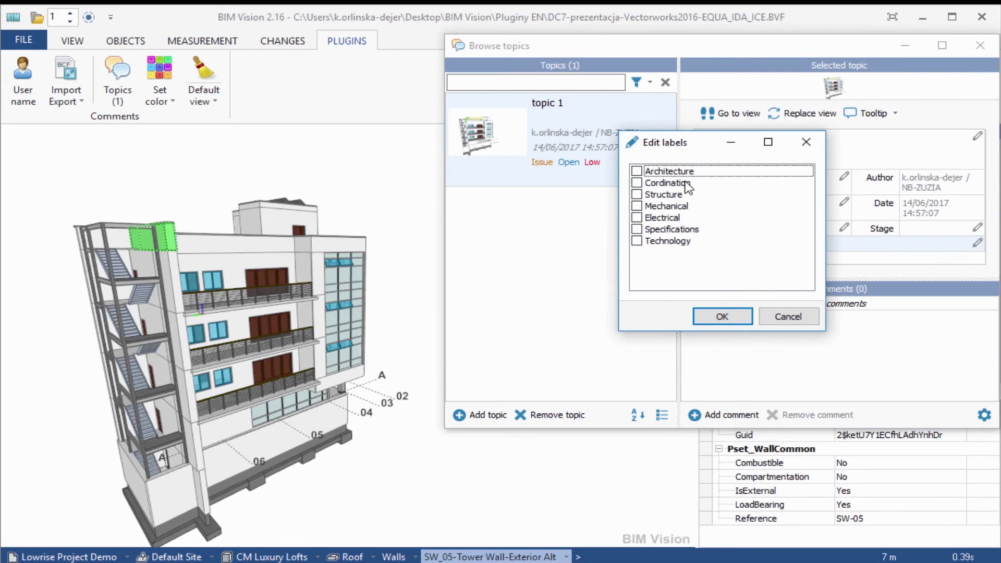
left_click(806, 141)
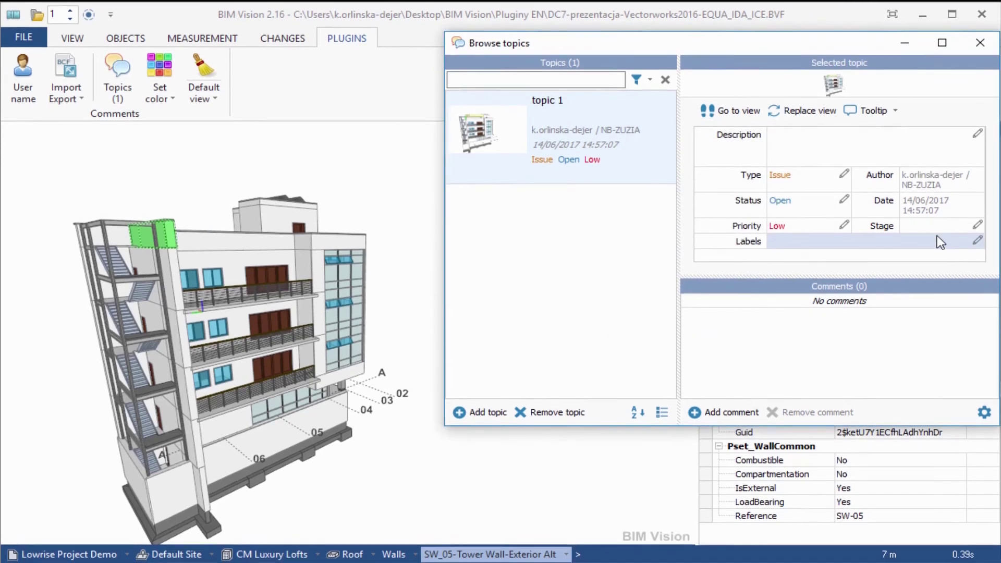
left_click(980, 46)
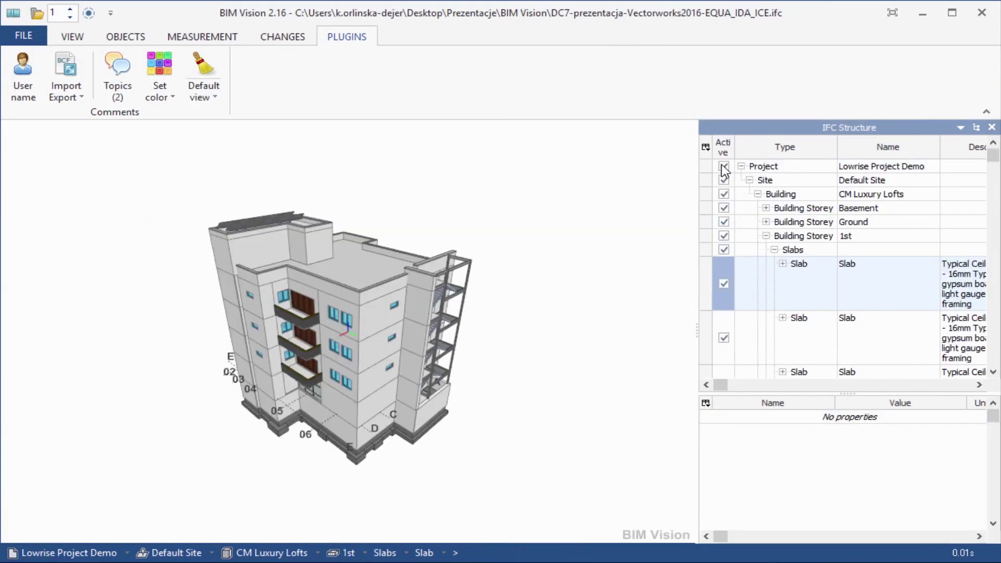
Hide the whole model except the Basement storey and orbit down into the basement
left_click(724, 166)
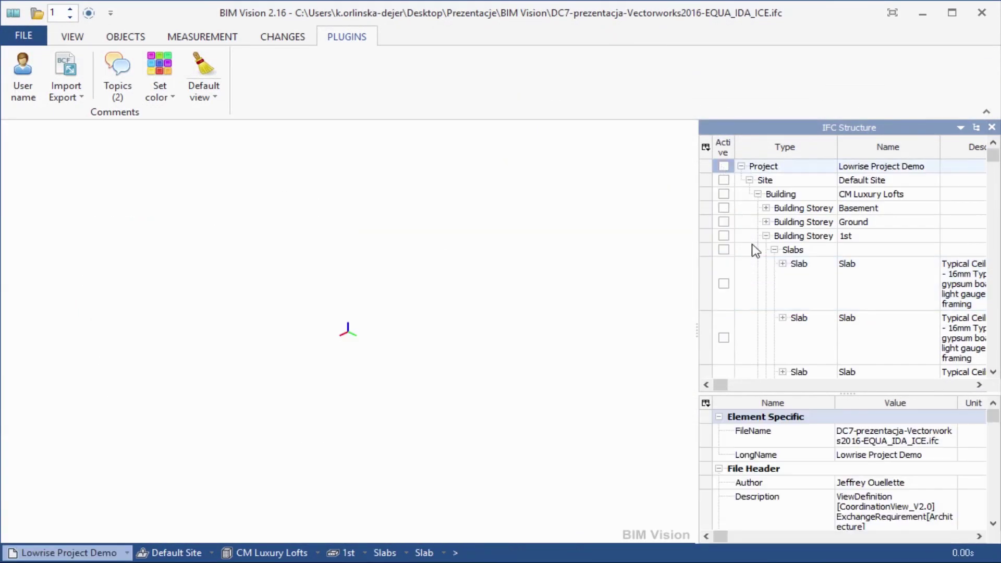
left_click(724, 208)
left_click_drag(511, 319, 398, 422)
scroll(374, 420, "up", 5)
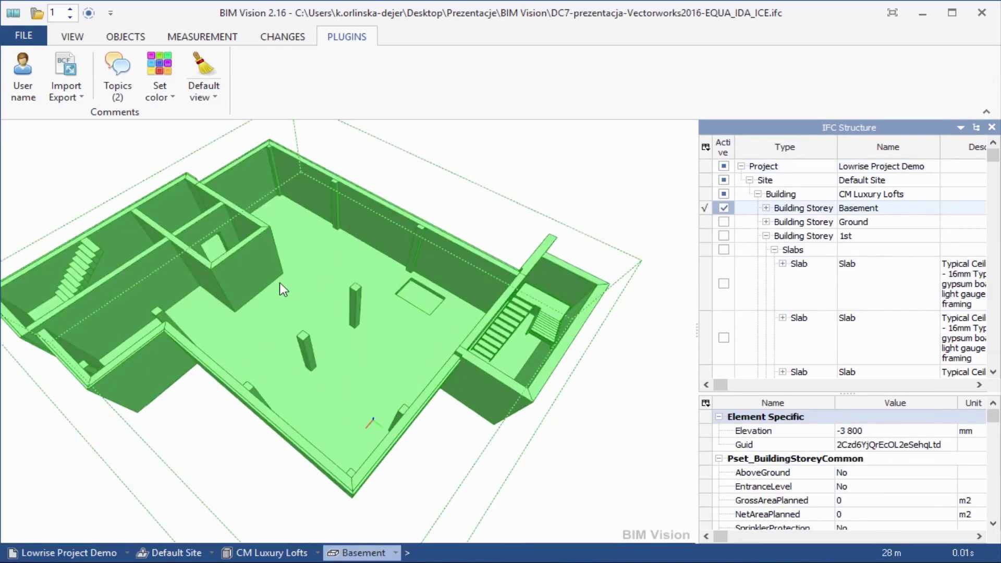
Give the basement floor slab a yellow custom colour
left_click(294, 296)
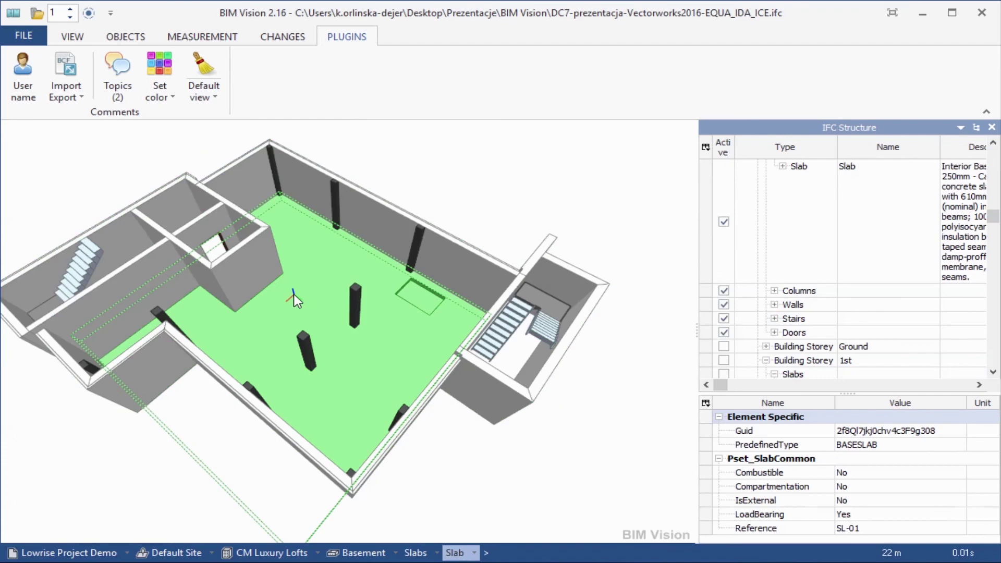
left_click(166, 91)
left_click(190, 118)
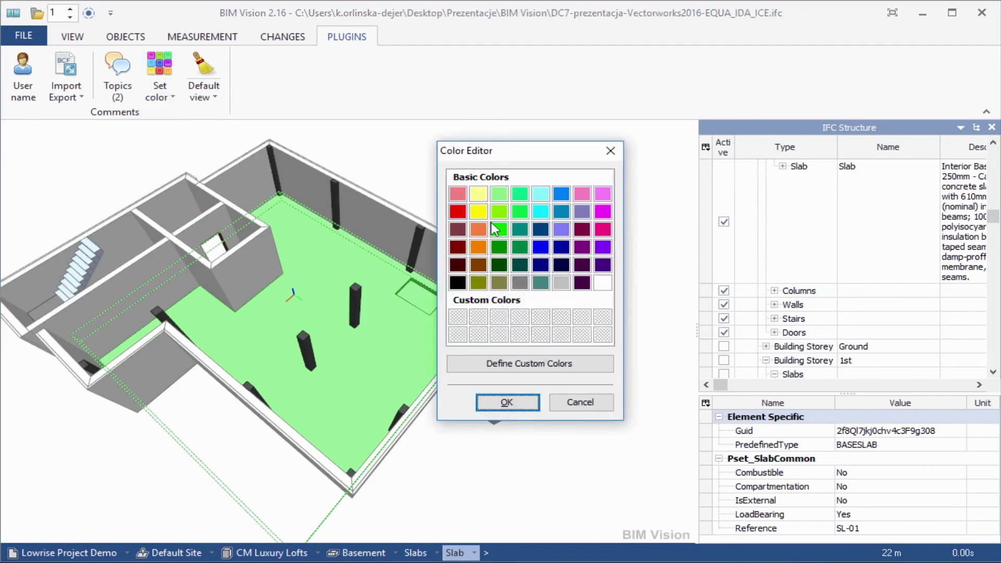
left_click(481, 211)
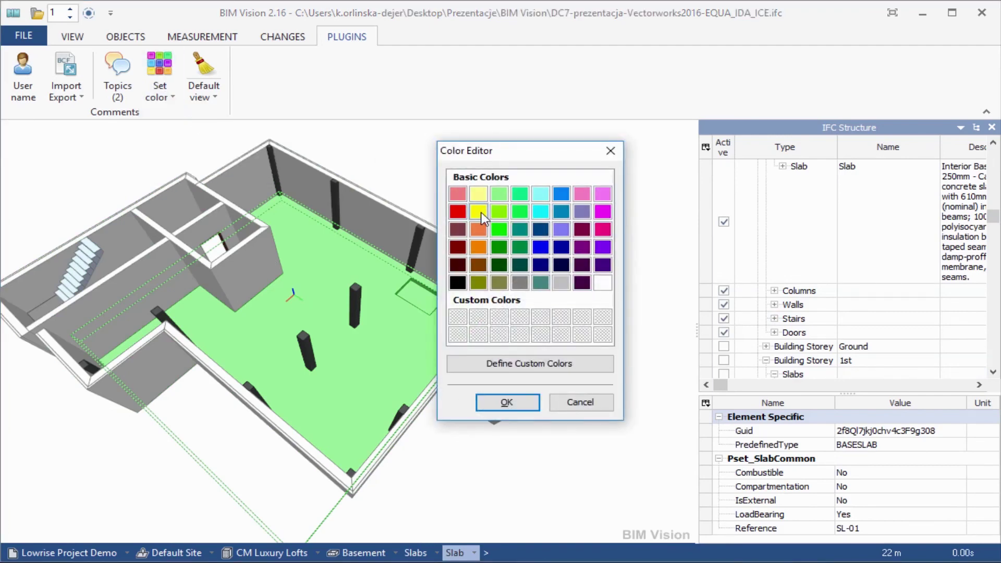
left_click(508, 406)
Add a new BCF topic from the current view and edit its title to 'topic 3'
left_click(118, 88)
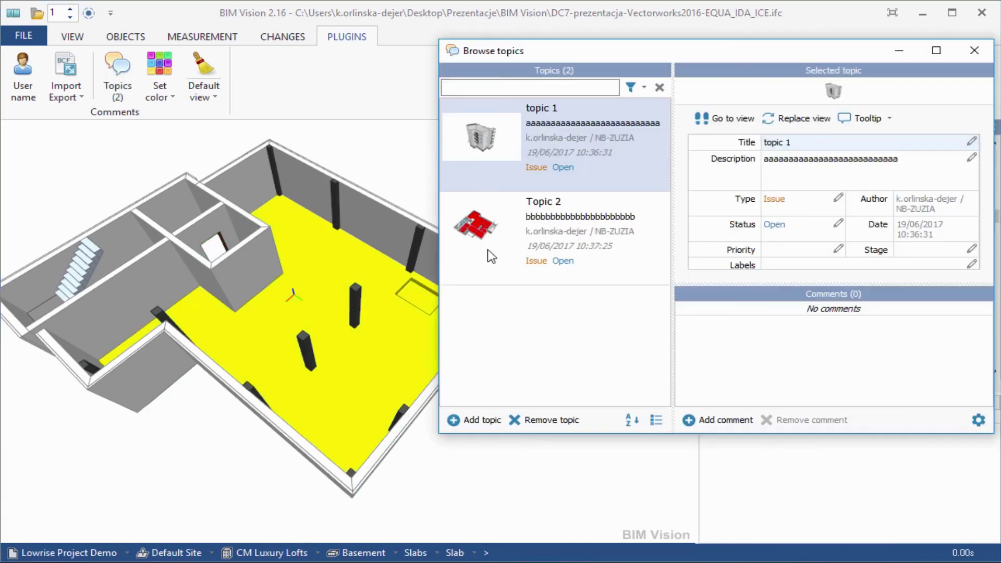
left_click(480, 421)
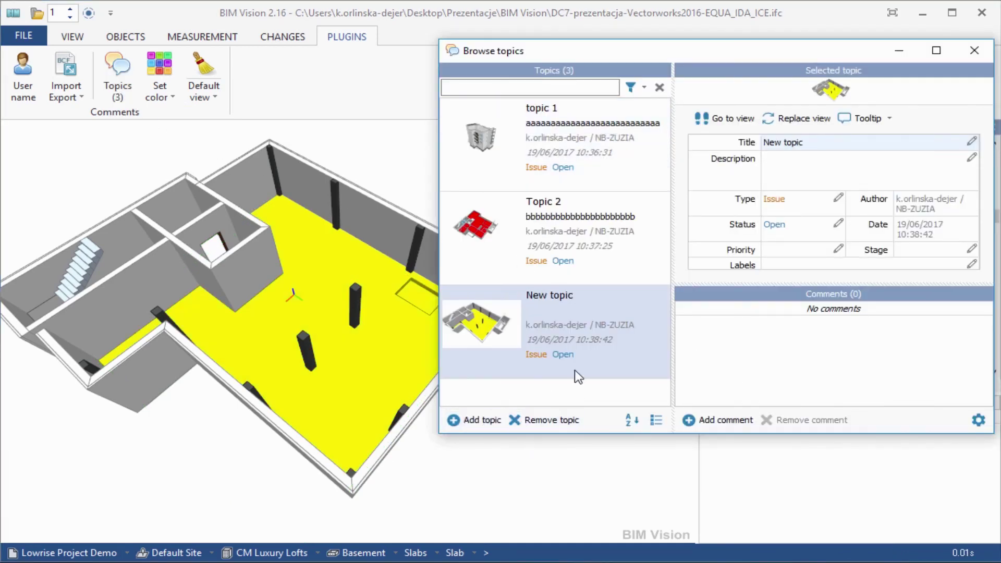
left_click(781, 145)
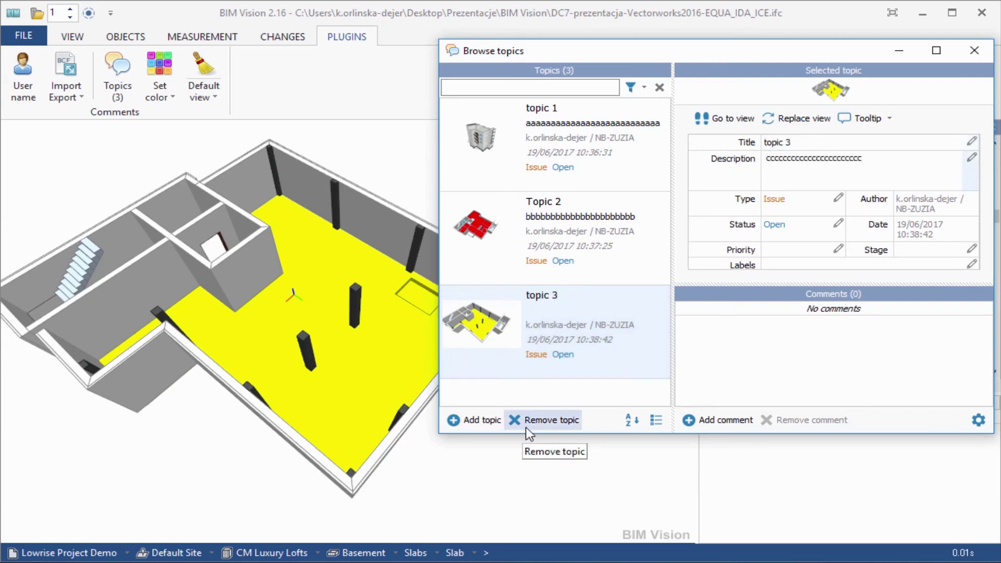
Restore the saved viewpoints of topic 1 and then topic 3 to verify them
left_click(544, 151)
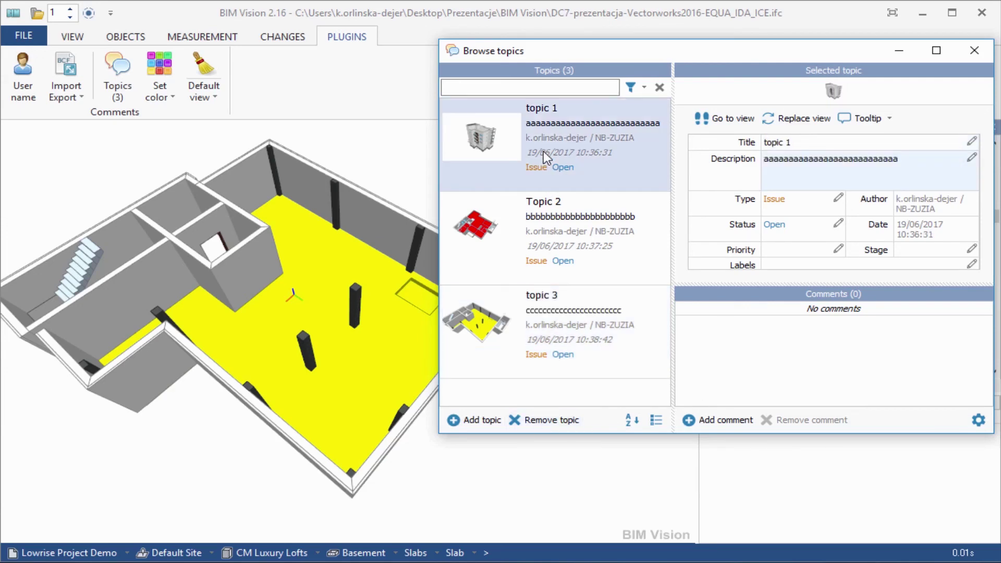
left_click(725, 123)
left_click(575, 327)
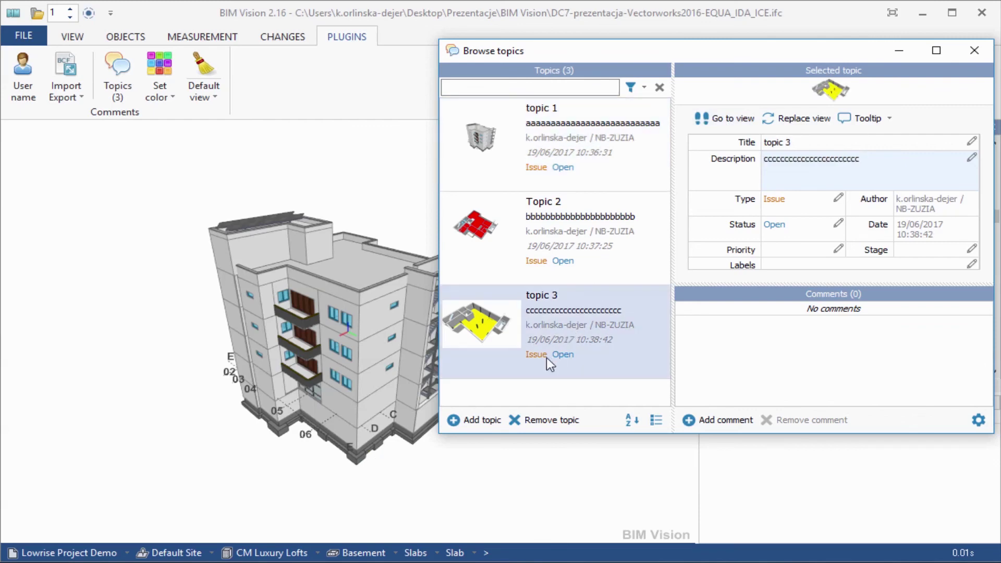
left_click(725, 124)
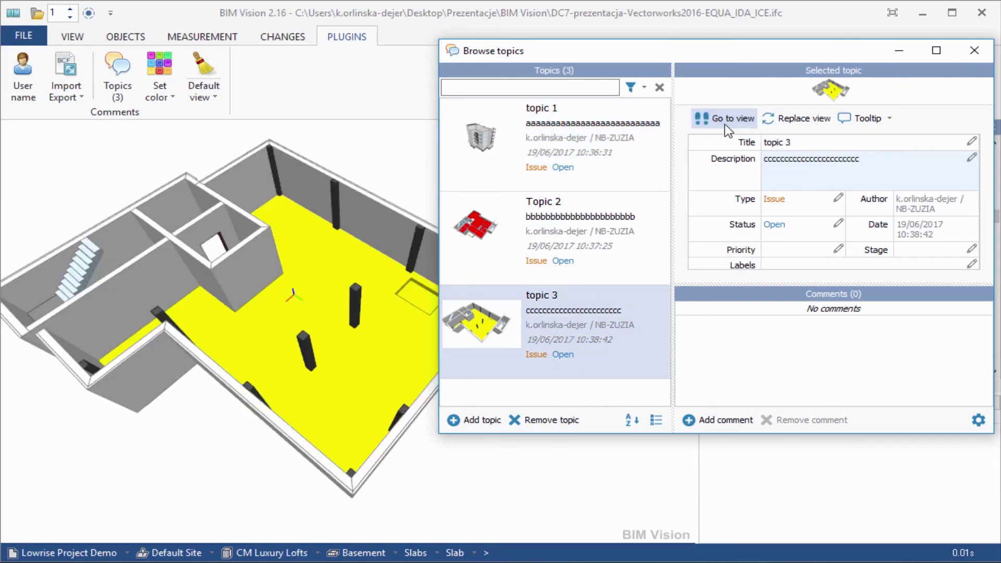